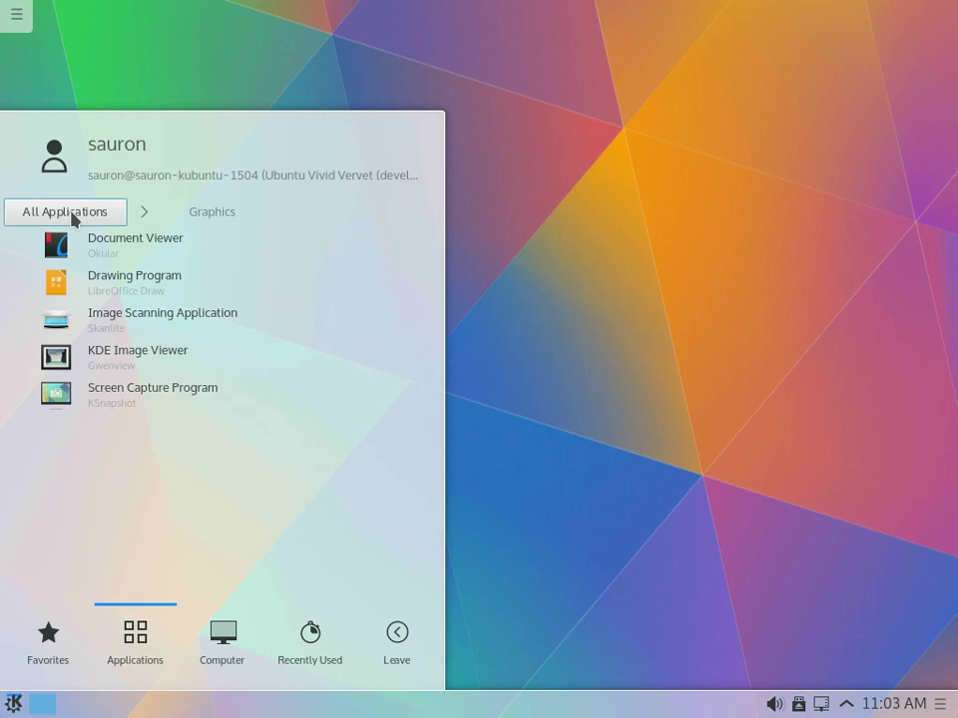
- Look through the applications listed in the Internet, Multimedia and Office categories of the application launcher
left_click(39, 319)
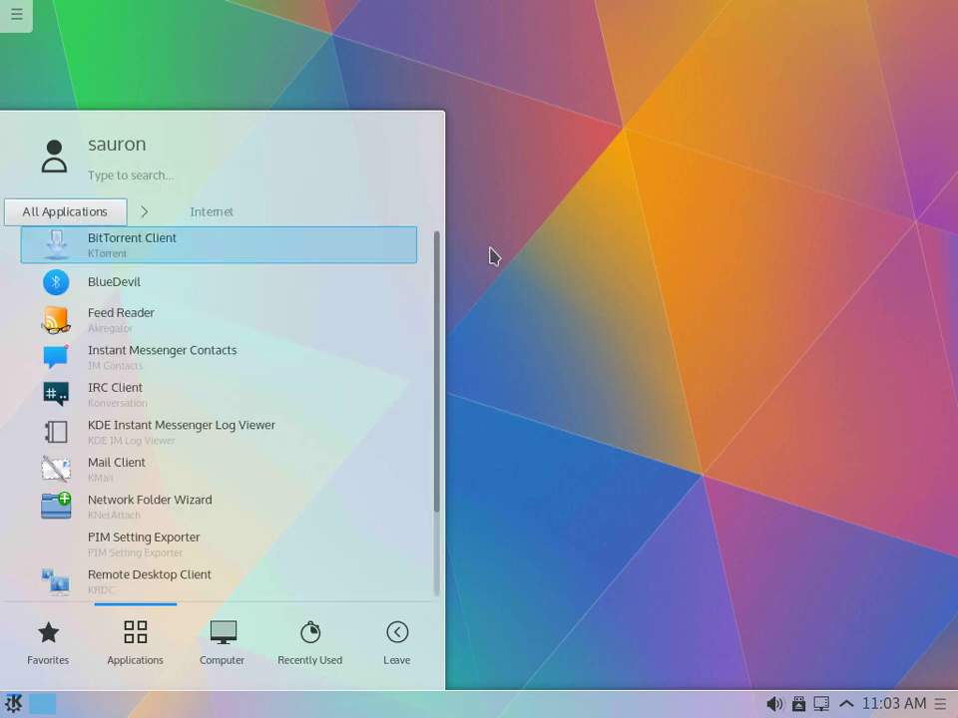
left_click_drag(439, 268, 444, 399)
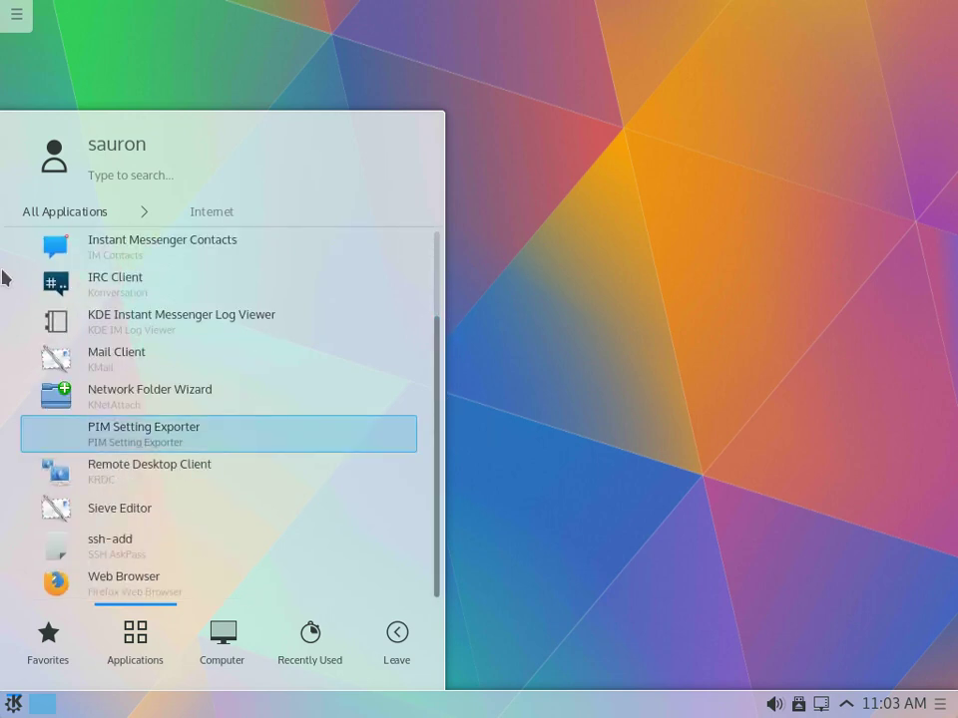
left_click(62, 211)
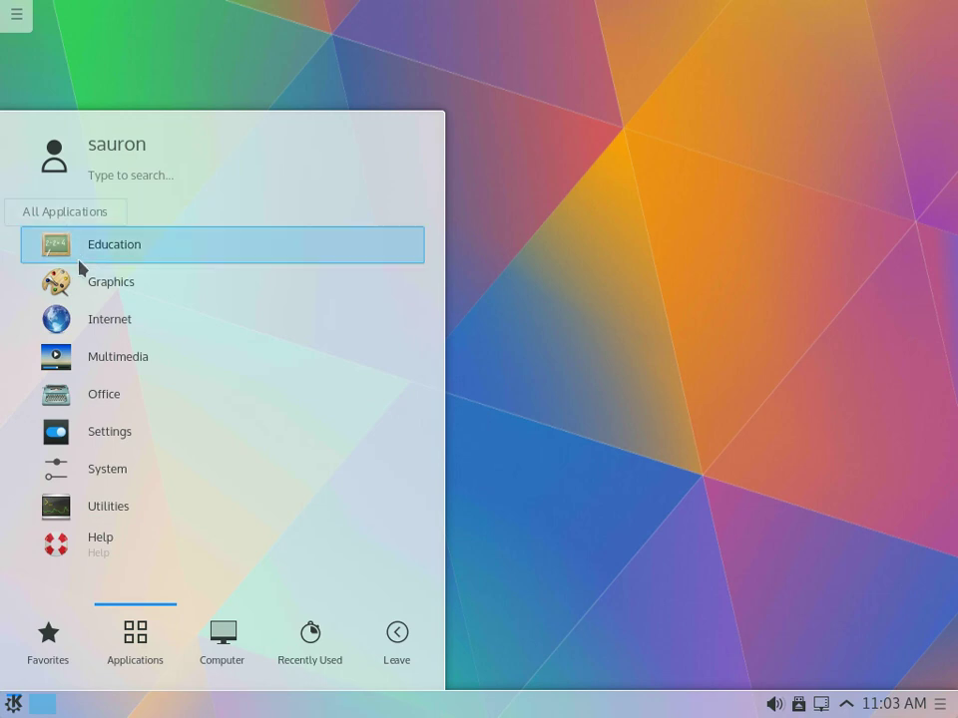
left_click(99, 365)
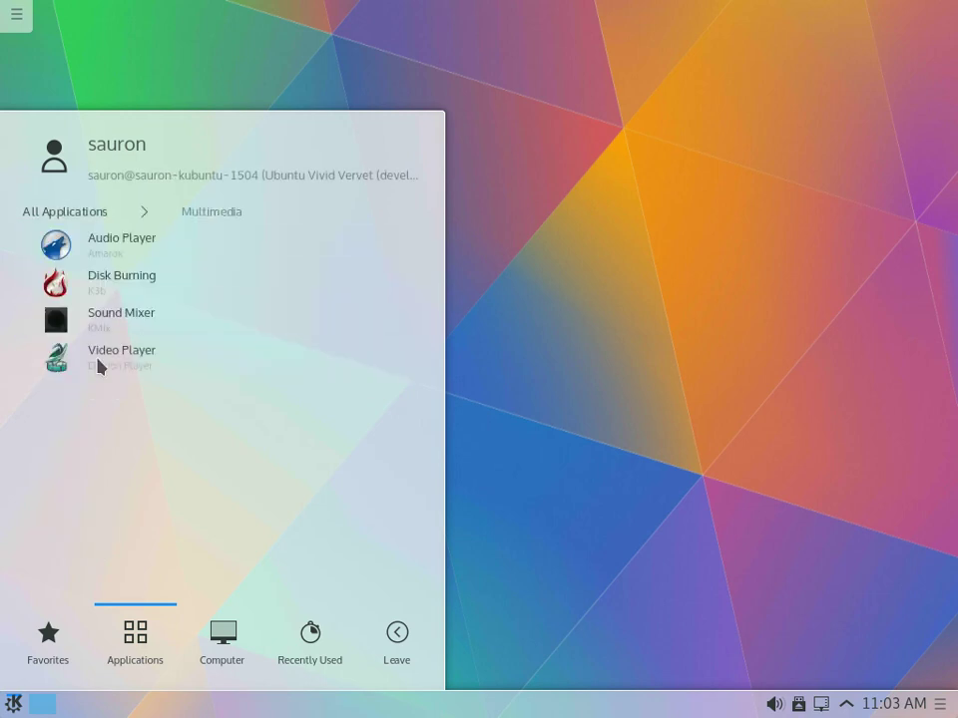
left_click(78, 215)
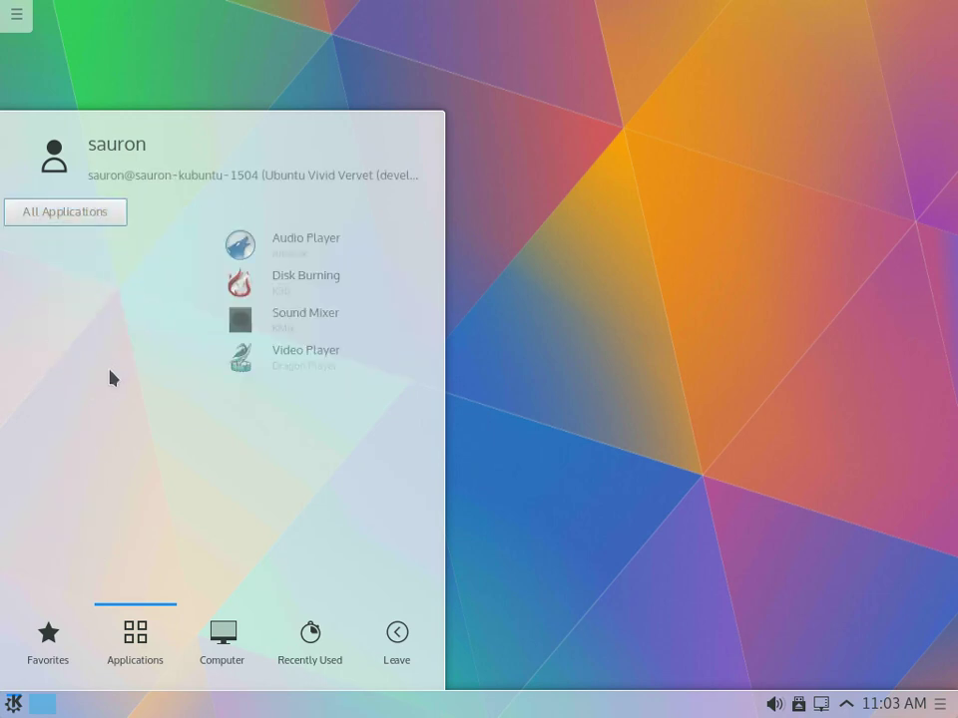
left_click(88, 401)
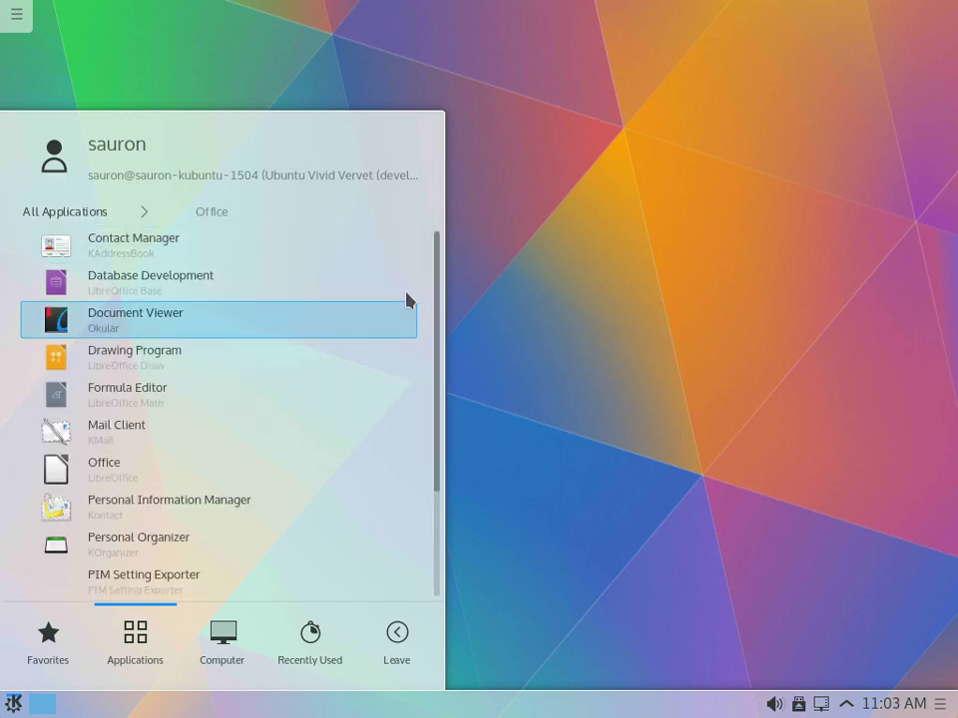
left_click_drag(436, 293, 423, 469)
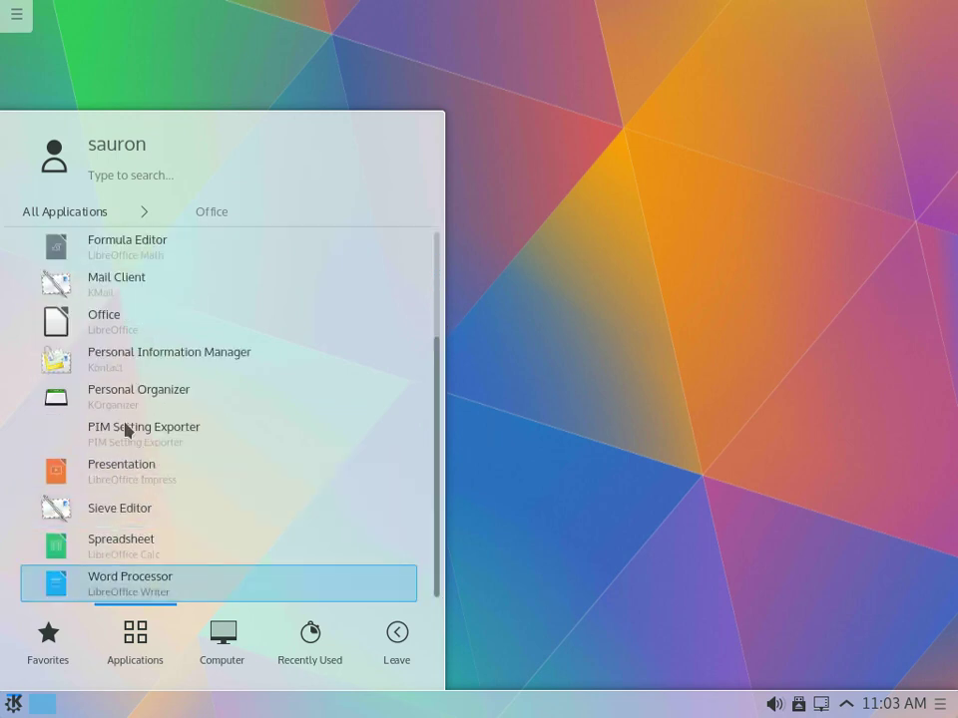
left_click(68, 217)
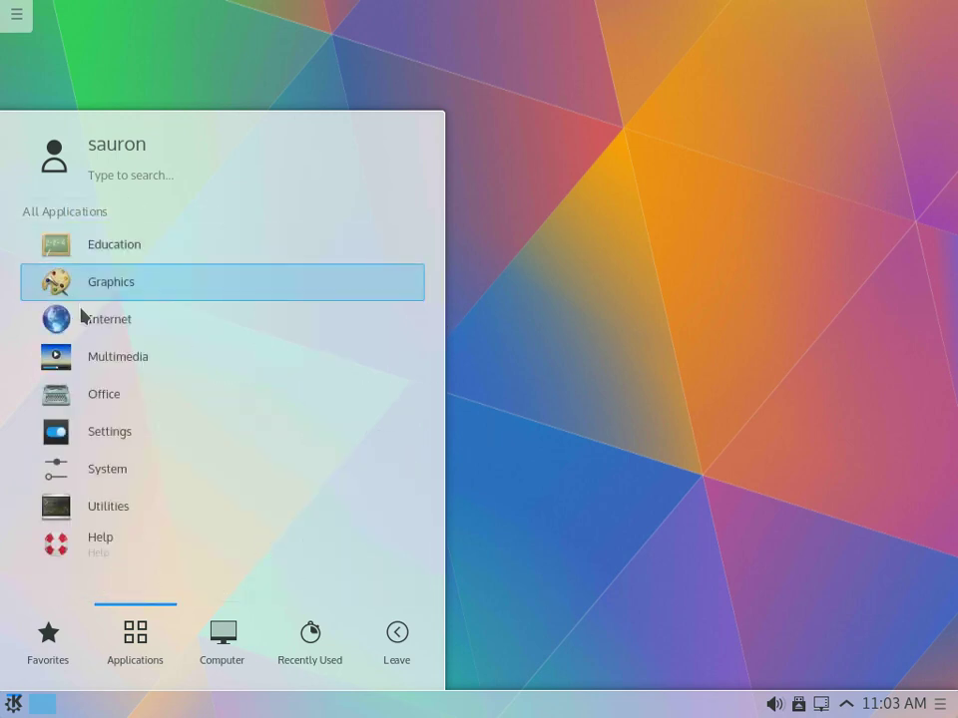
- Add System Settings from the Settings category as an icon near the desktop's upper right area
left_click(110, 442)
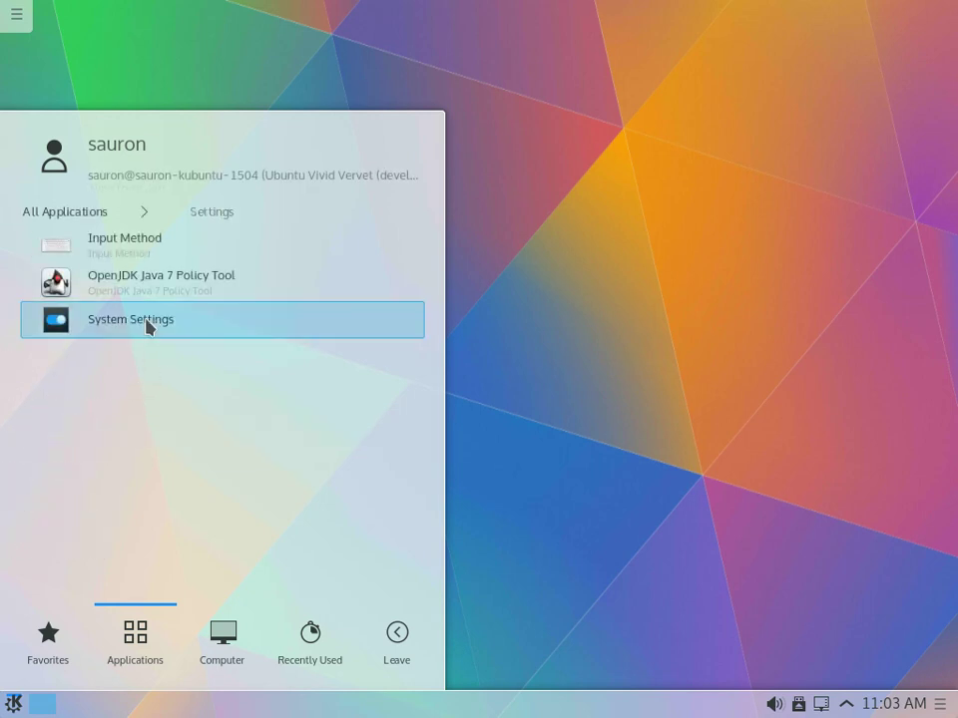
right_click(147, 323)
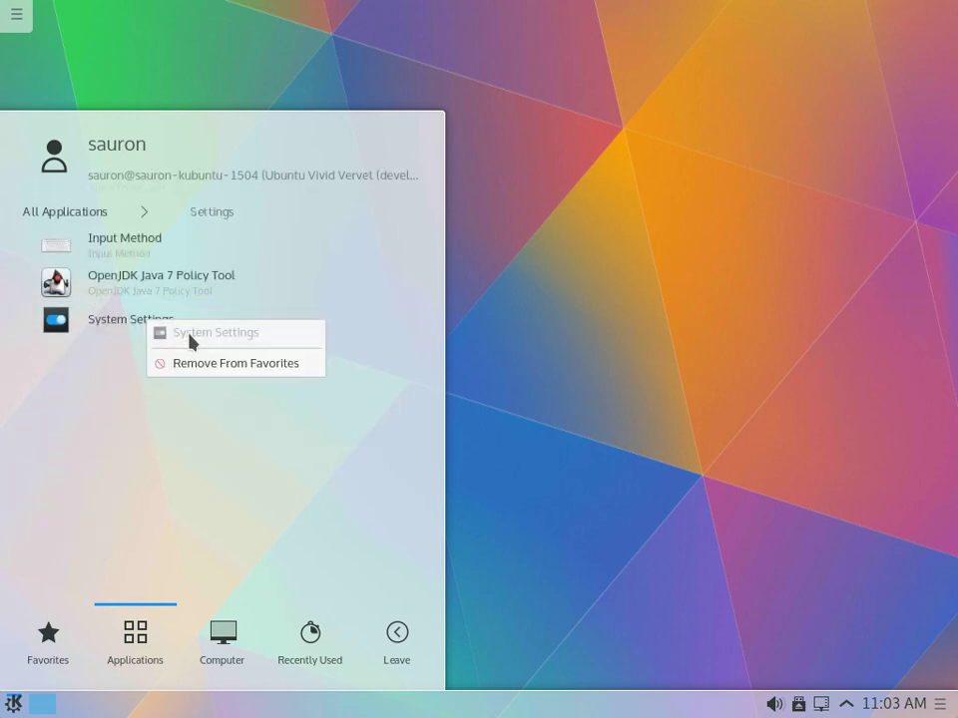
left_click(115, 325)
left_click_drag(97, 324, 761, 145)
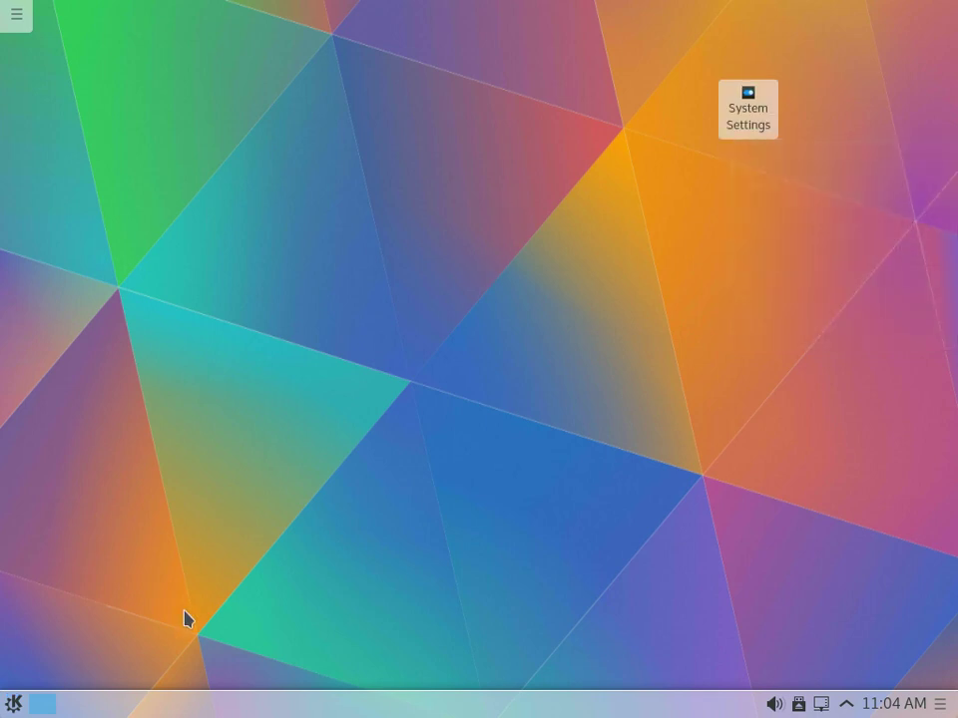
- Place Dolphin, Muon Discover, KSysGuard, Konsole and Muon Update from the System category on the desktop as icons
left_click(19, 706)
left_click(138, 639)
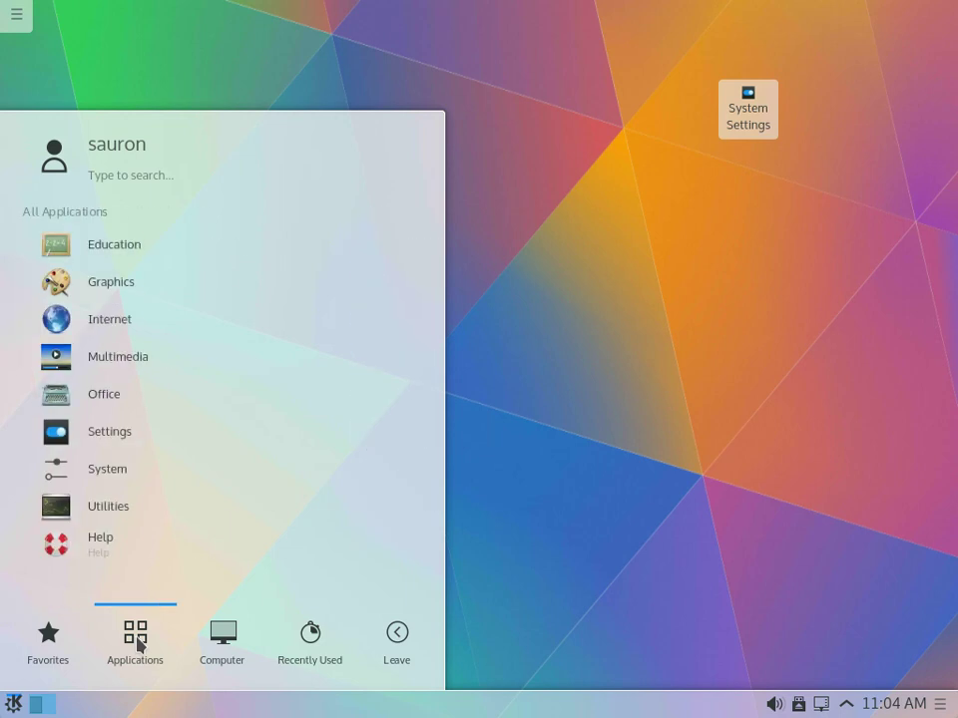
left_click(104, 471)
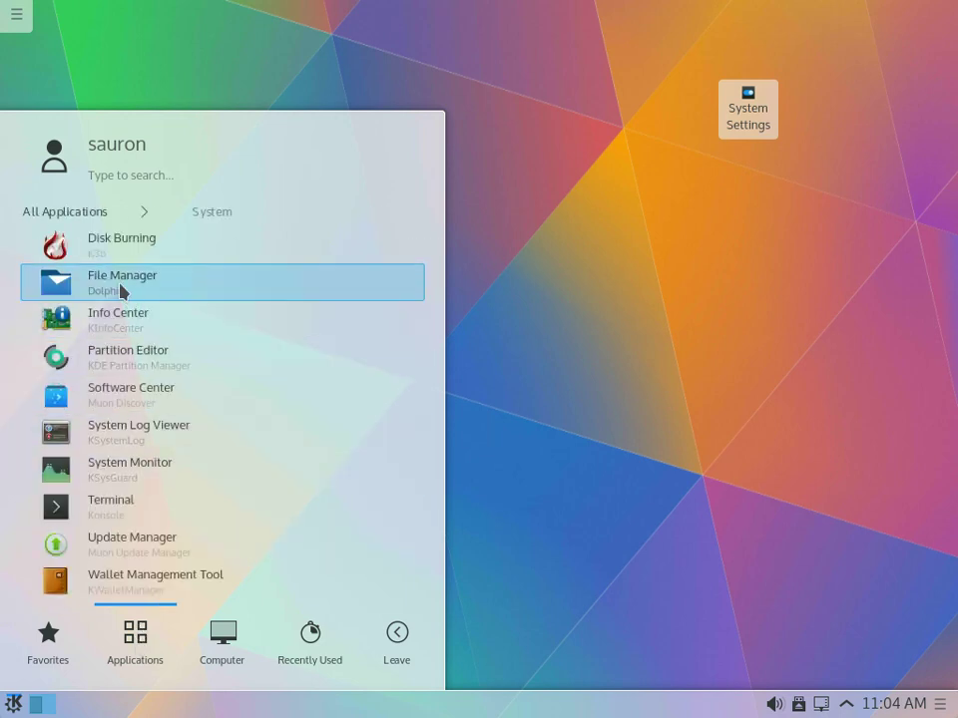
left_click_drag(120, 290, 696, 291)
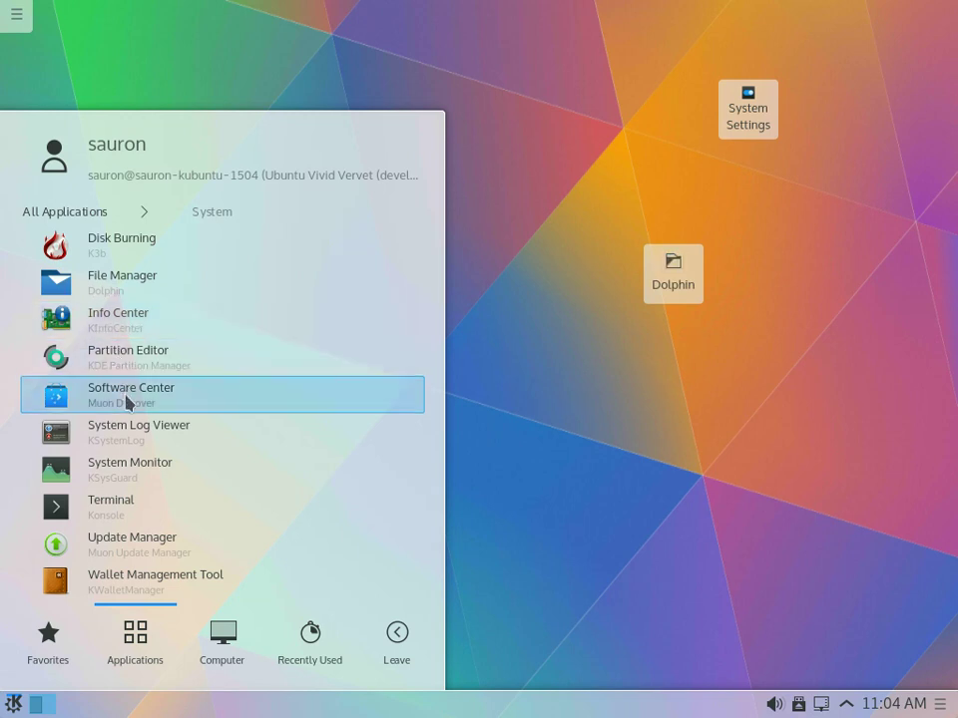
left_click_drag(133, 404, 773, 354)
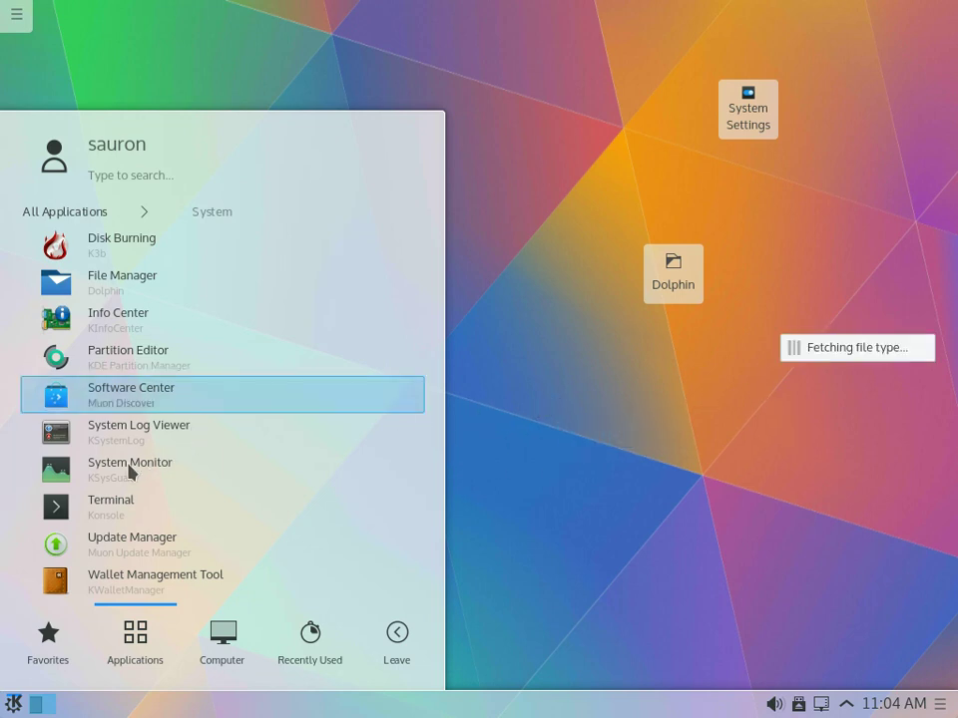
left_click_drag(129, 472, 573, 479)
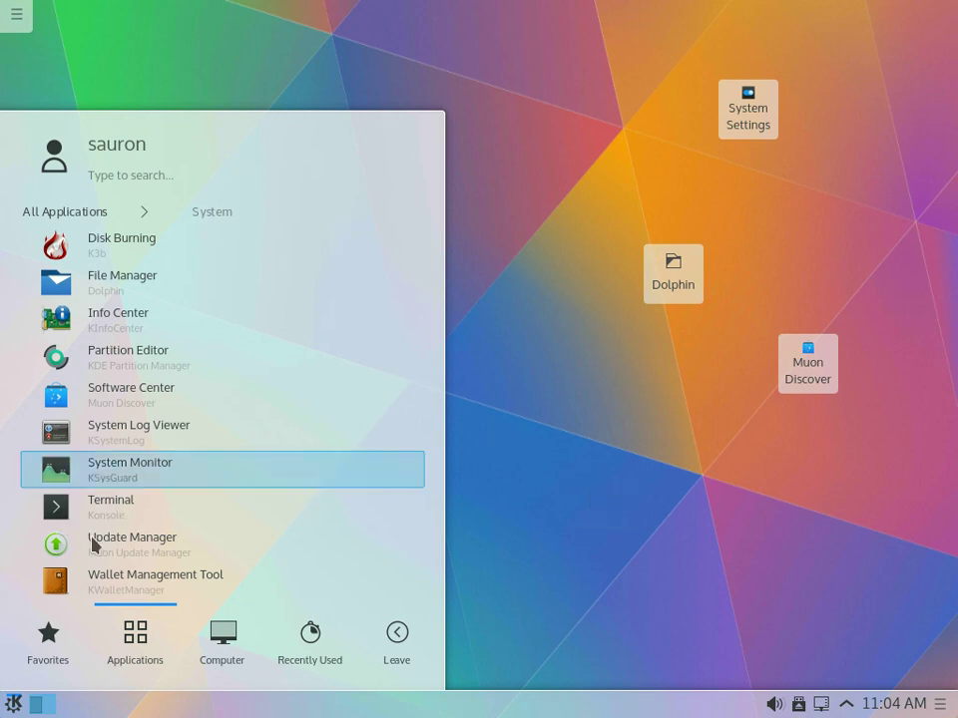
left_click_drag(81, 524, 627, 513)
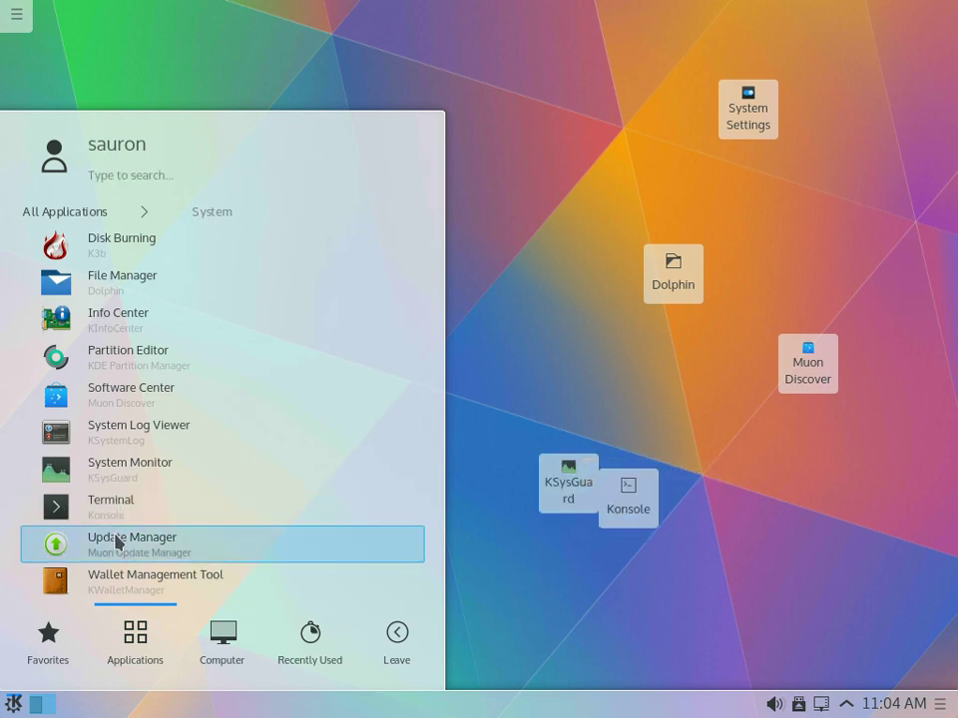
left_click_drag(117, 541, 763, 532)
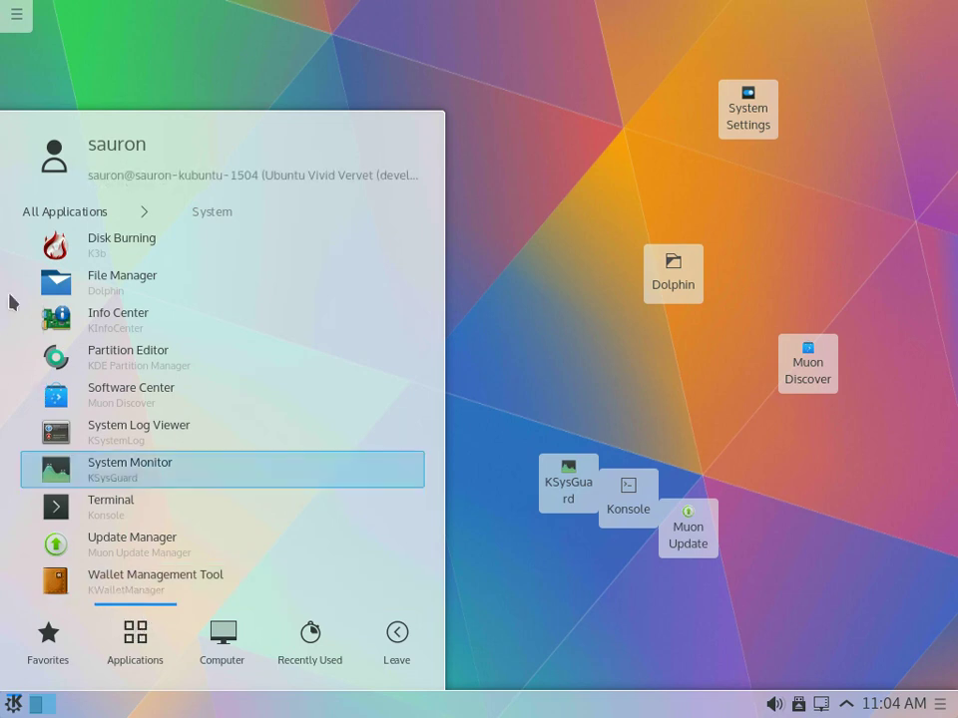
- Look over the programs in the launcher's Utilities category and return to the full category list
left_click(96, 211)
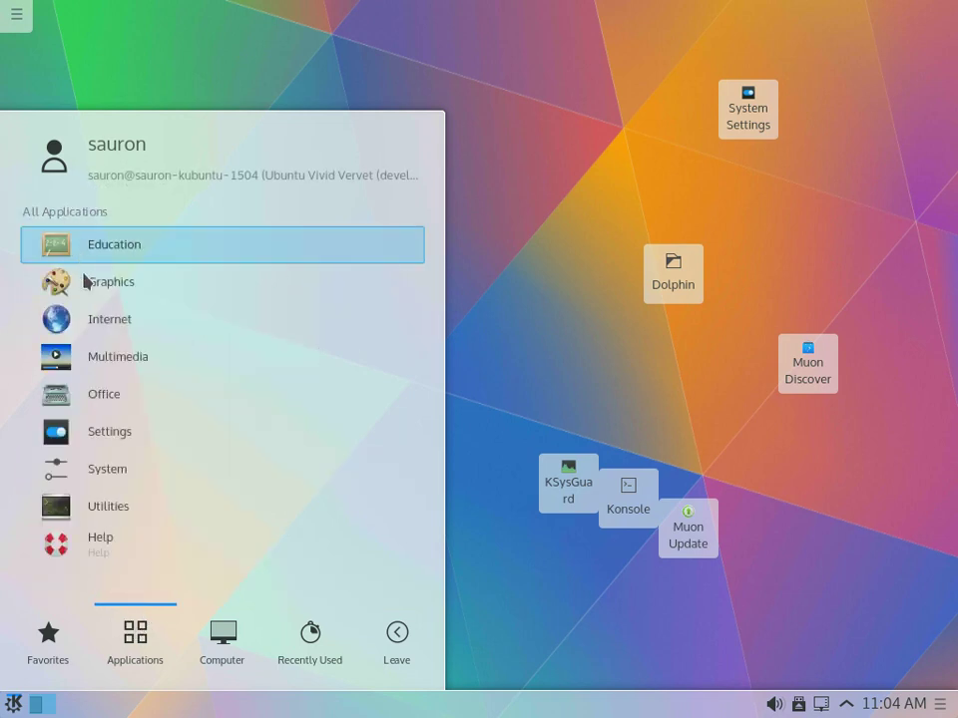
left_click(108, 505)
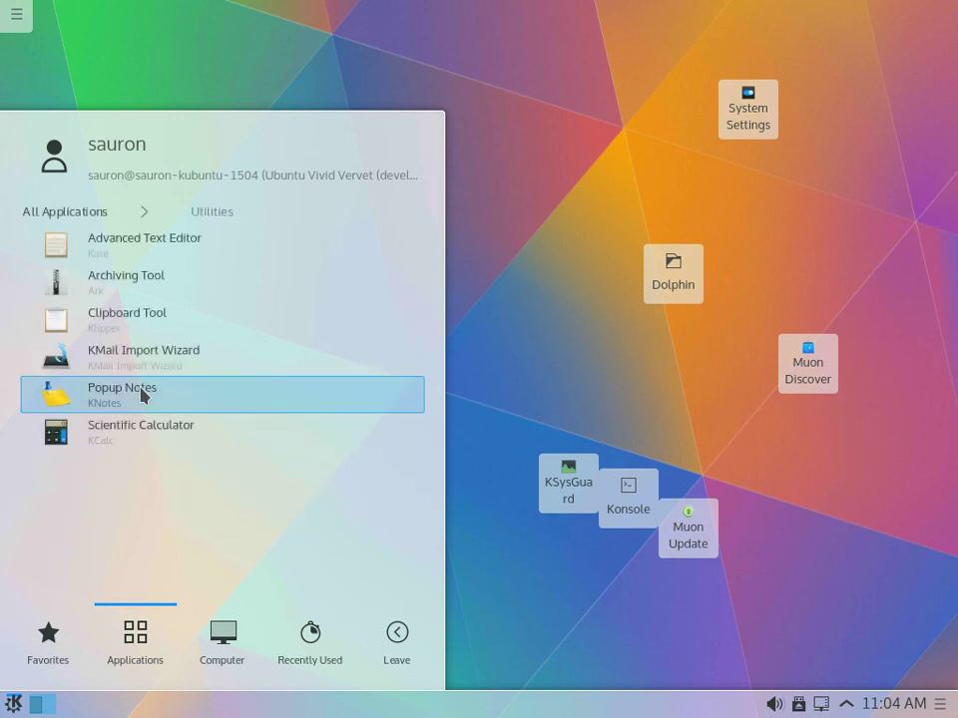
left_click(75, 214)
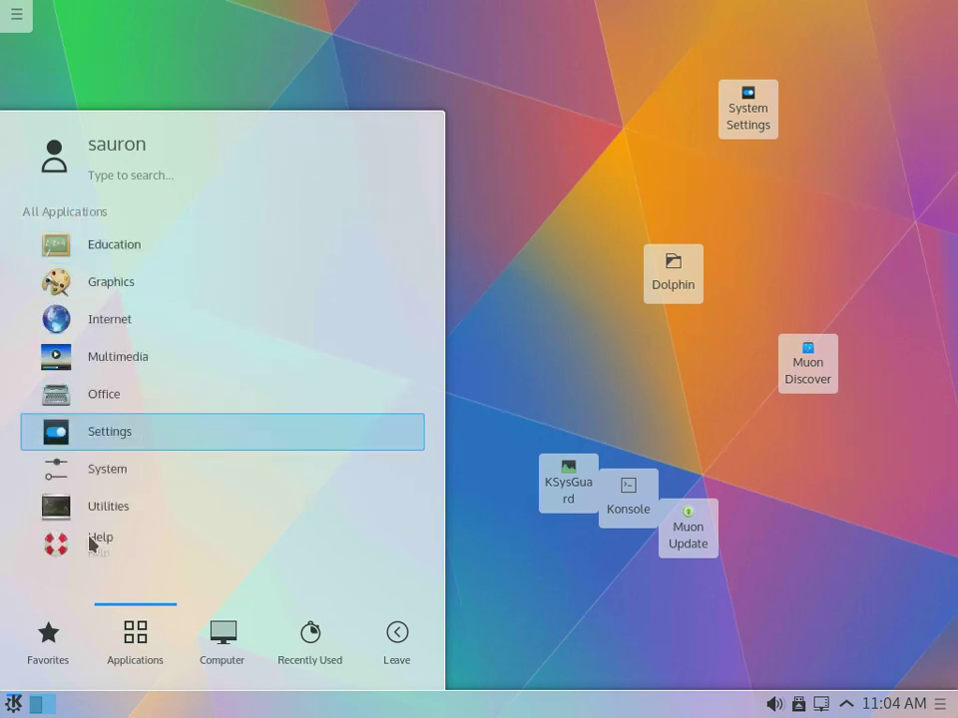
- Open the KDE Help Center from the launcher, maximize it and look through the KDE Fundamentals table of contents
left_click(90, 542)
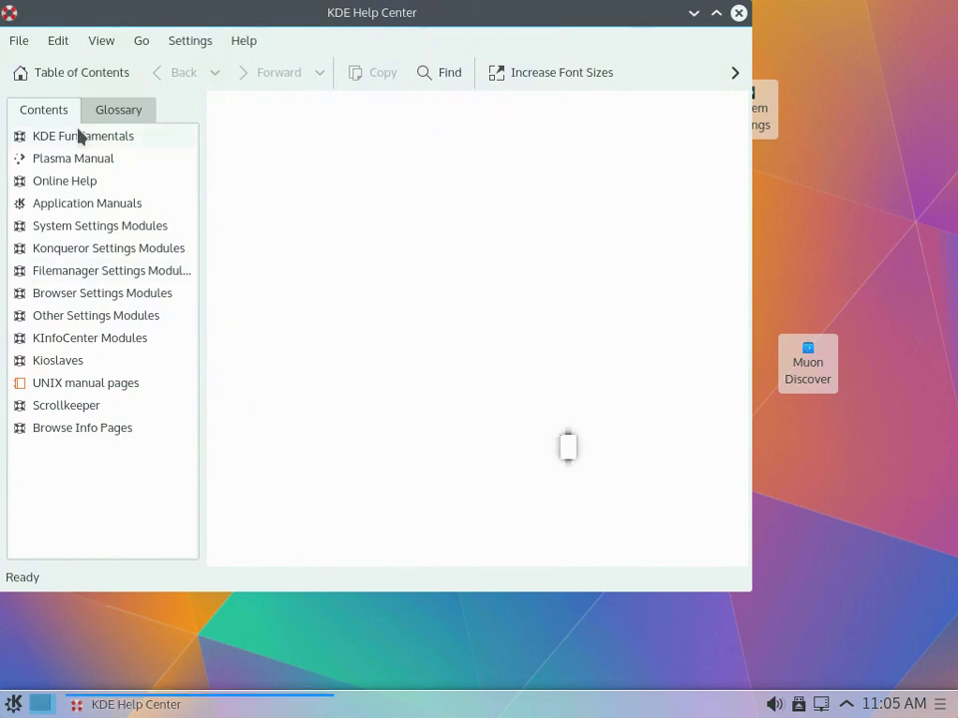
left_click(80, 137)
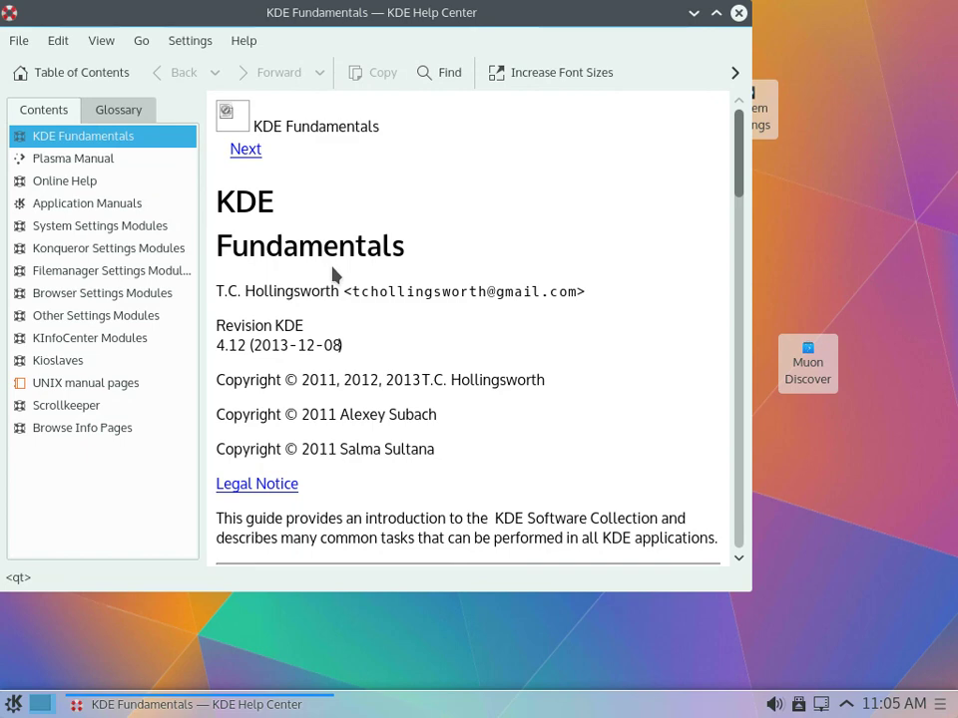
left_click(716, 13)
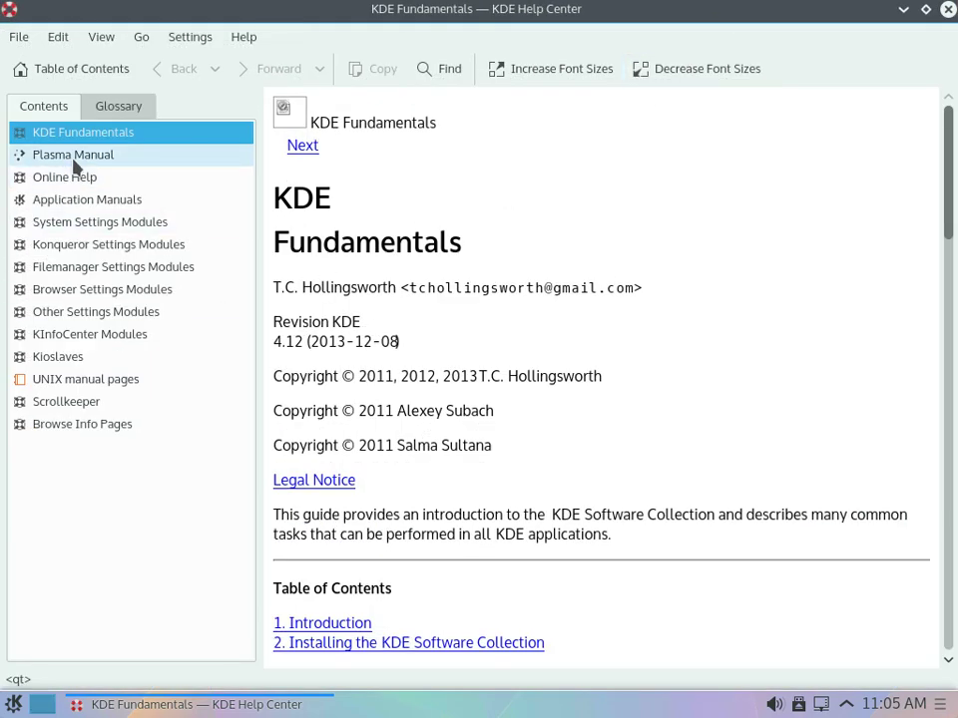
scroll(816, 304, "down", 5)
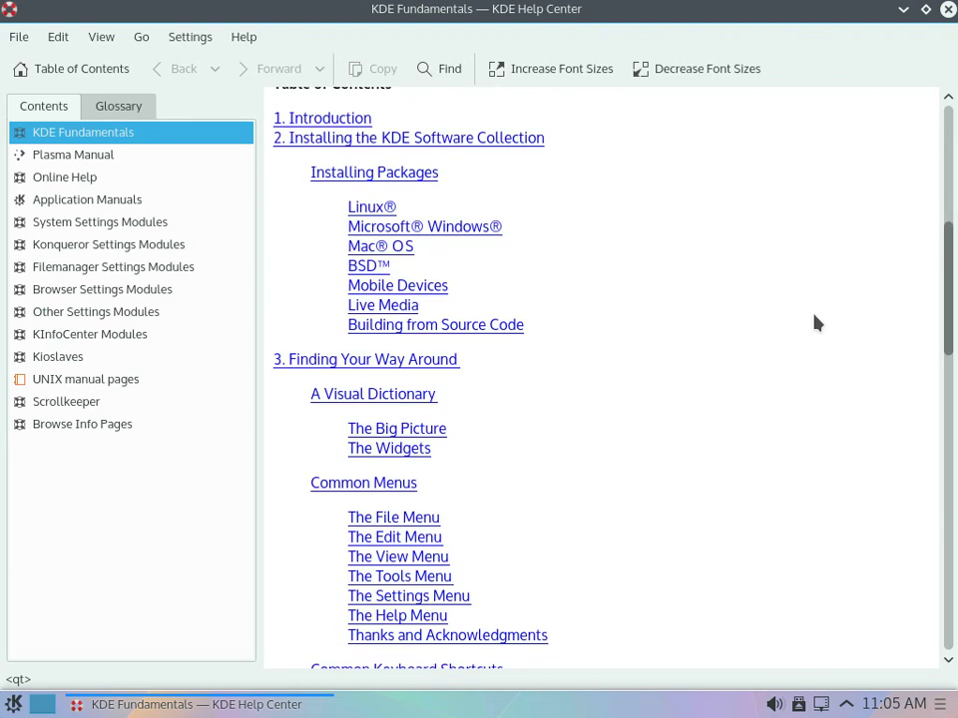
- Look through the Plasma Manual's table of contents and minimize the Help Center
left_click(57, 156)
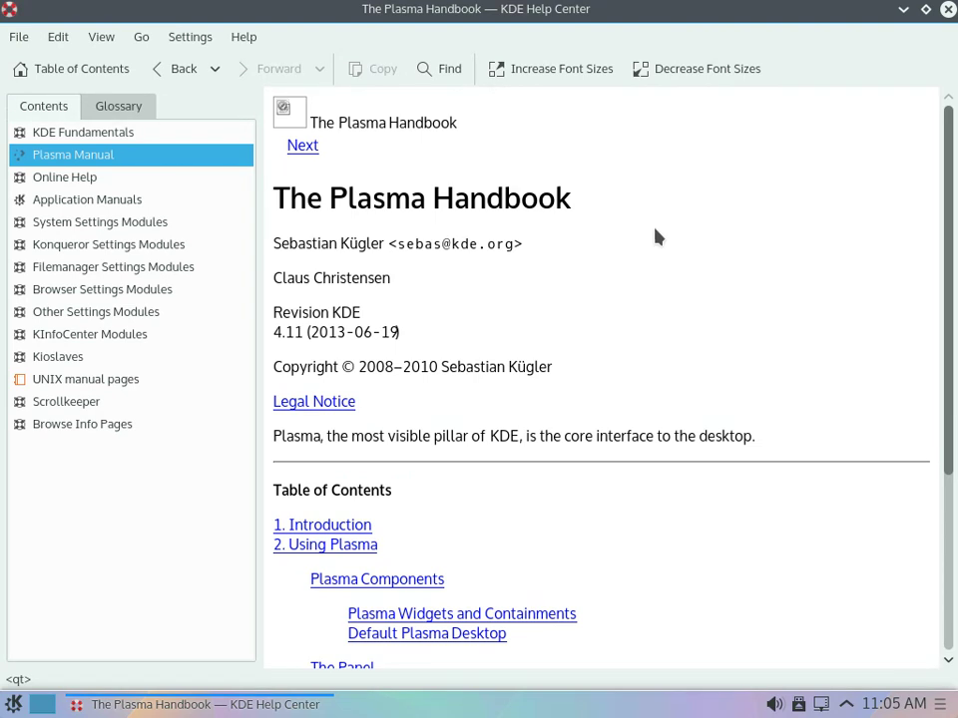
scroll(656, 237, "down", 3)
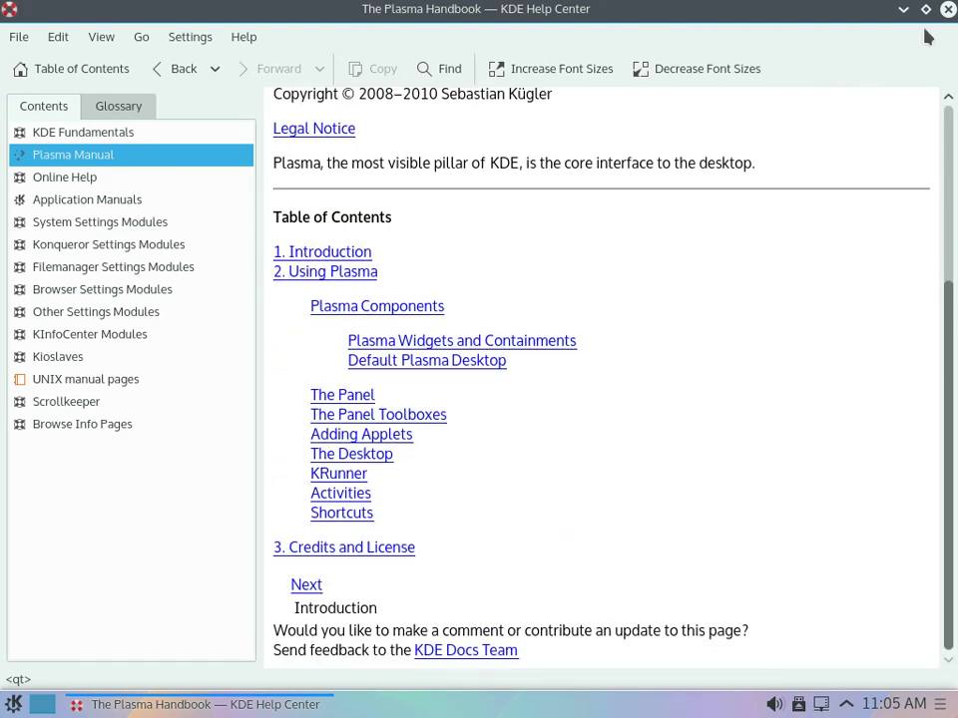
left_click(902, 9)
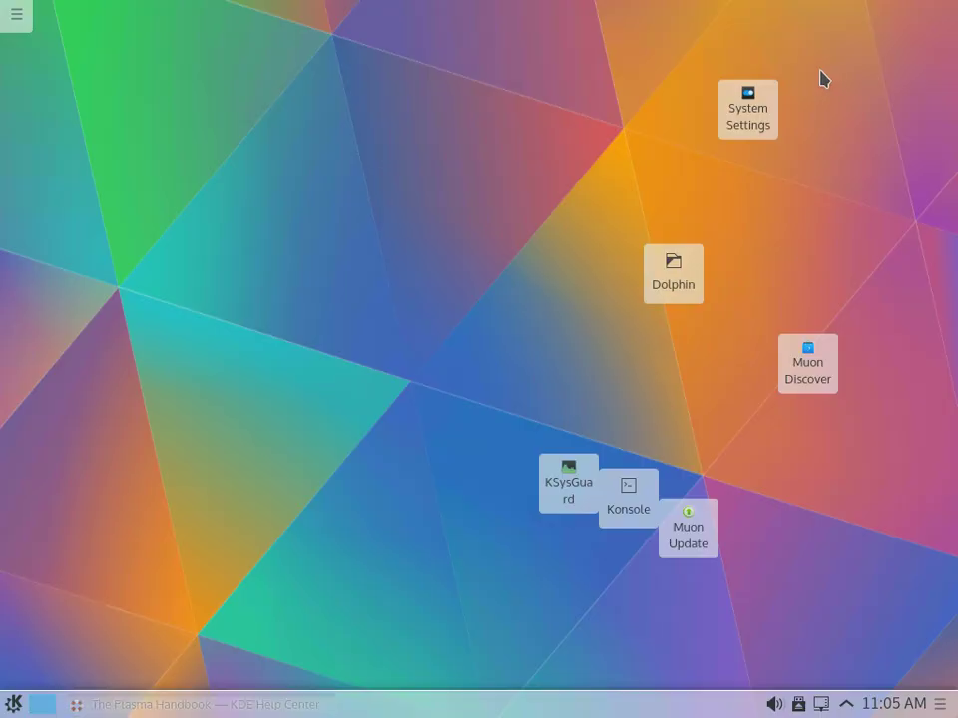
- Open the Network place from the launcher's computer locations and maximize the file manager window
left_click(20, 703)
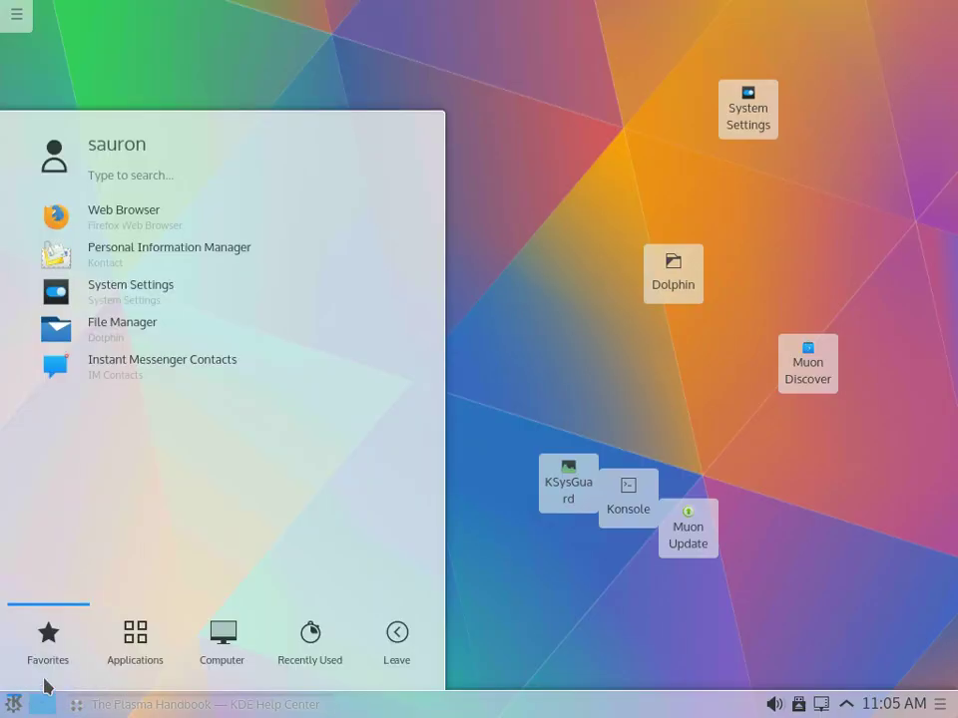
left_click(222, 638)
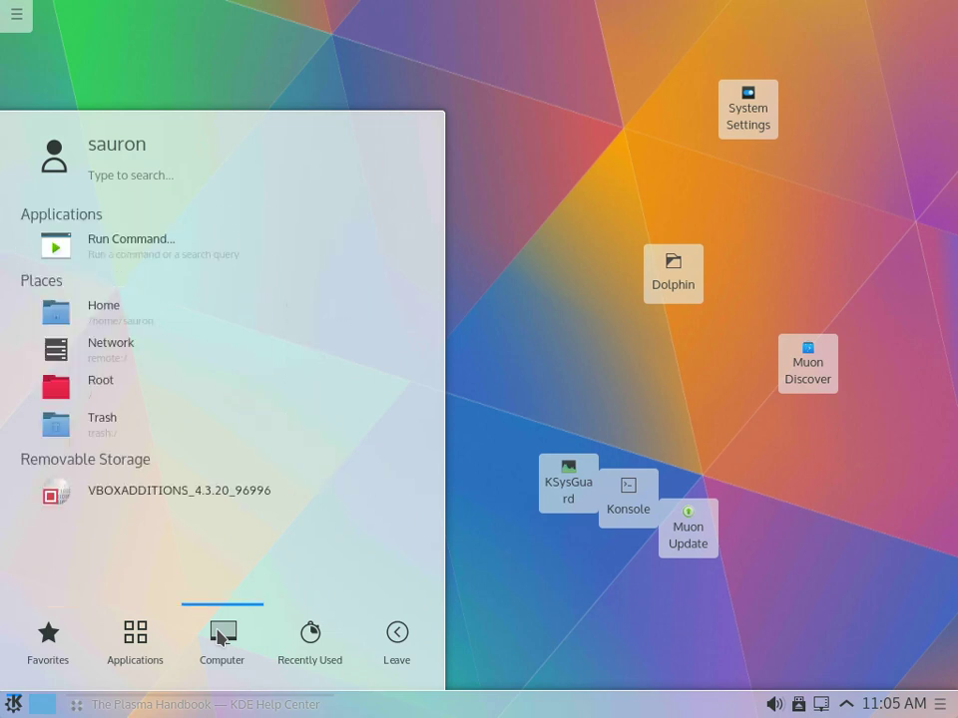
left_click(105, 349)
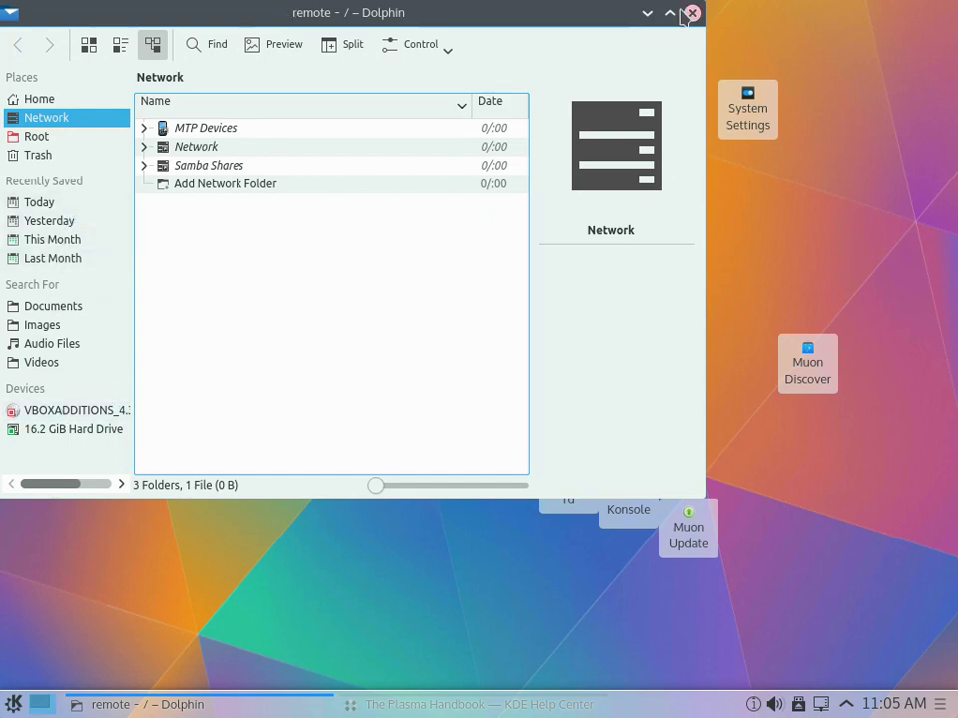
double_click(507, 11)
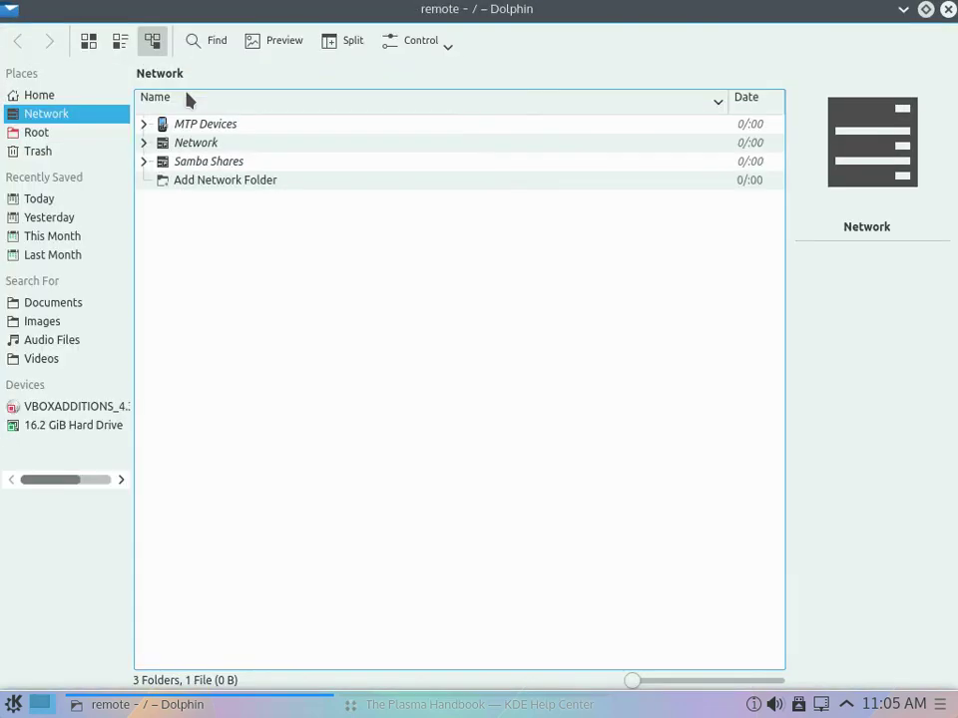
- Open the 16.2 GiB Hard Drive and display its root folders in compact view, finishing in details view
left_click(72, 426)
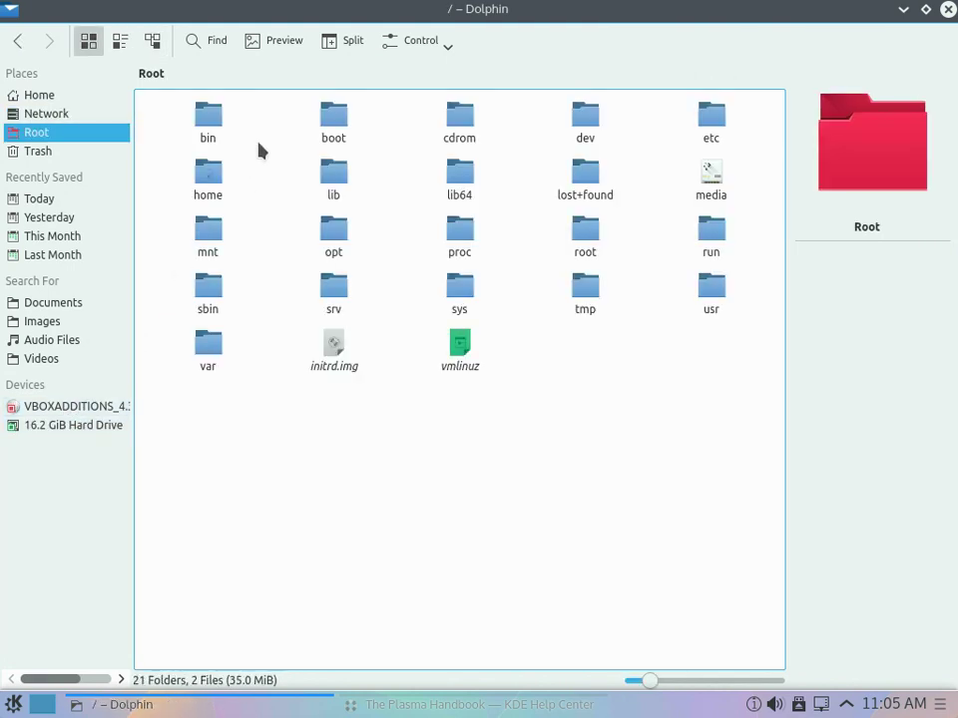
left_click(120, 43)
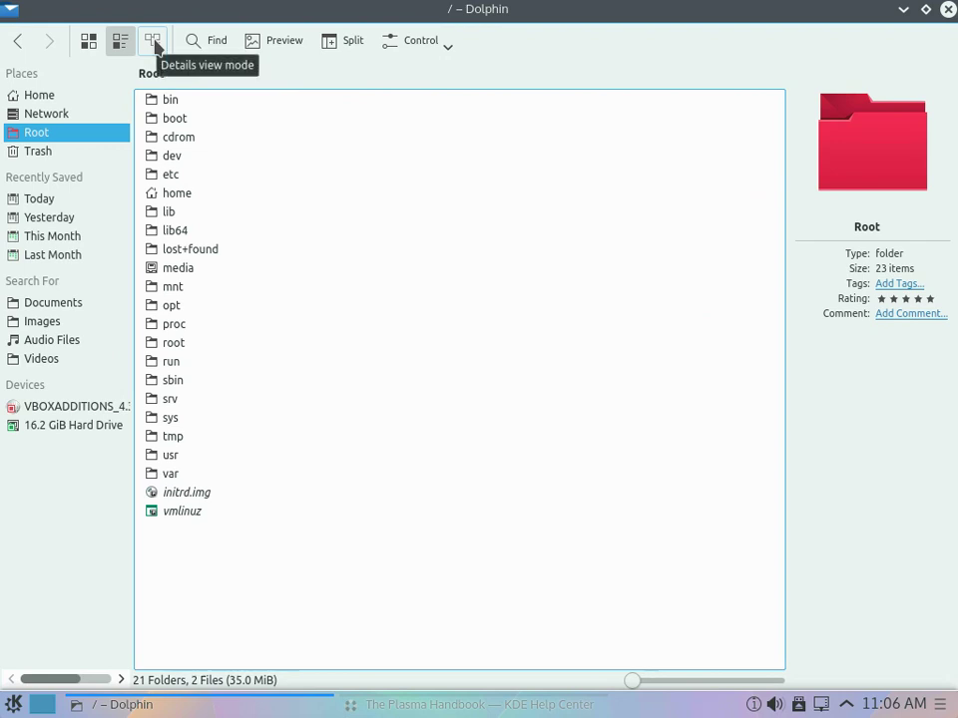
left_click(155, 43)
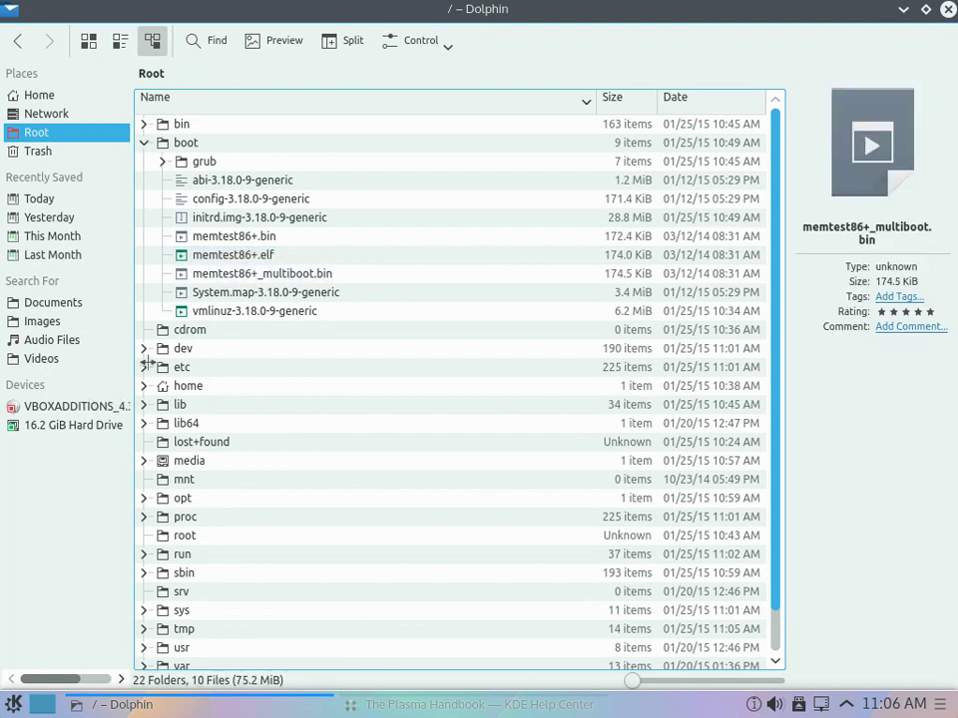
- Minimize the file manager, look through the launcher's Computer, Recently Used and Leave sections, and close the launcher
left_click(902, 9)
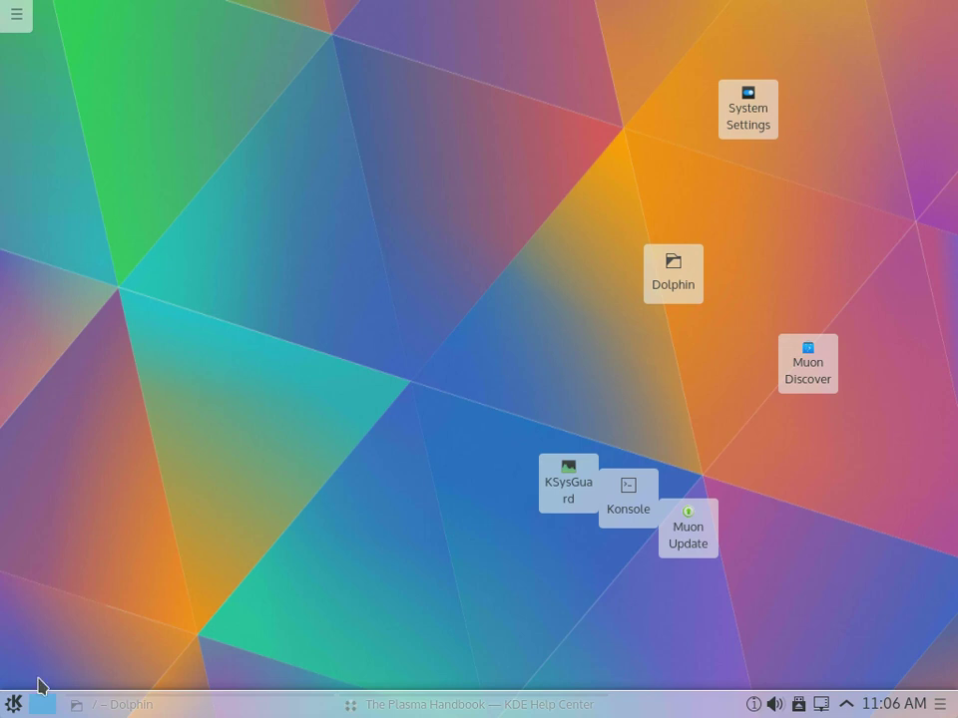
left_click(16, 704)
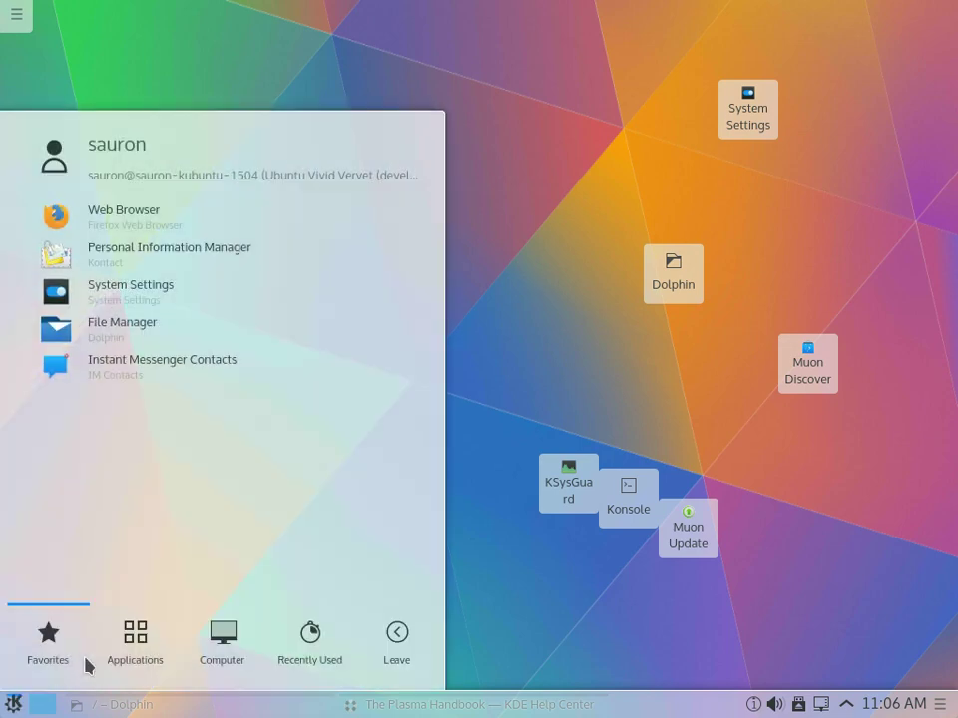
left_click(212, 656)
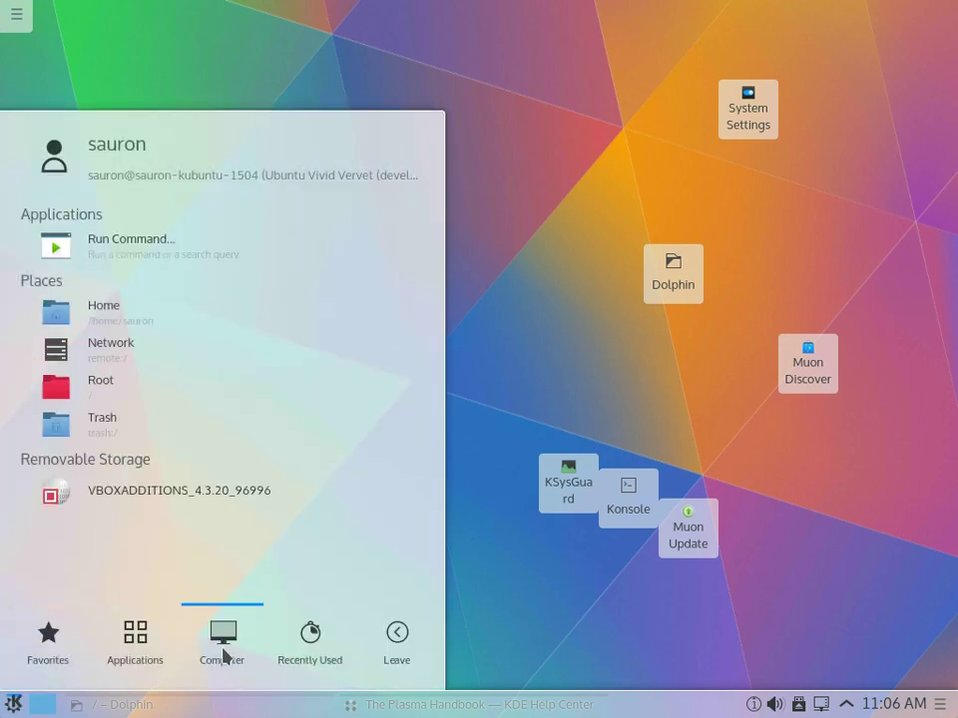
left_click(305, 640)
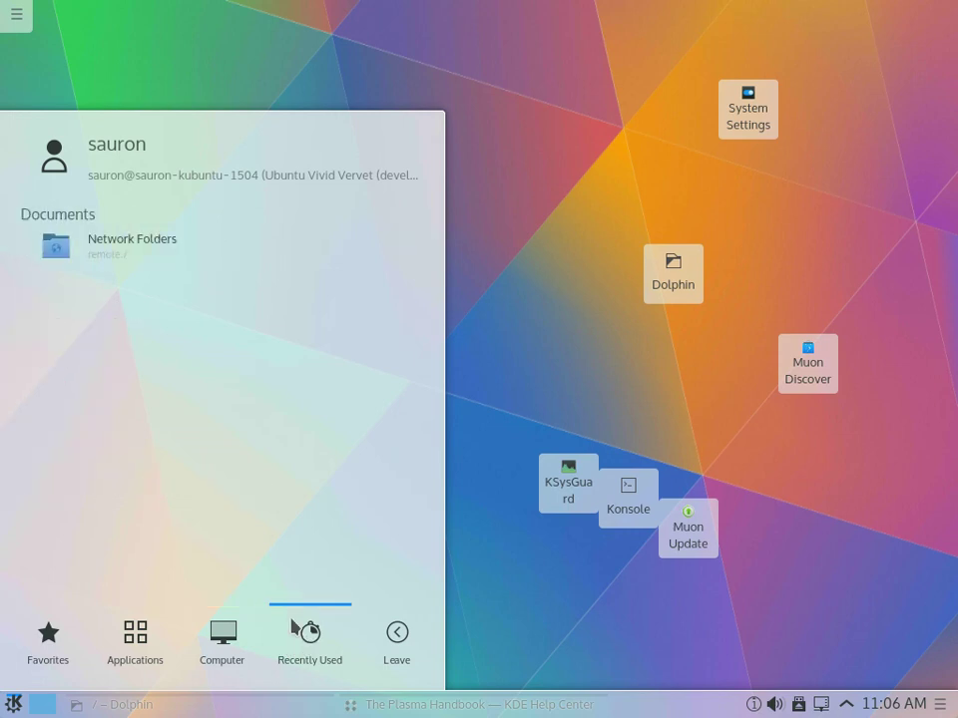
left_click(397, 644)
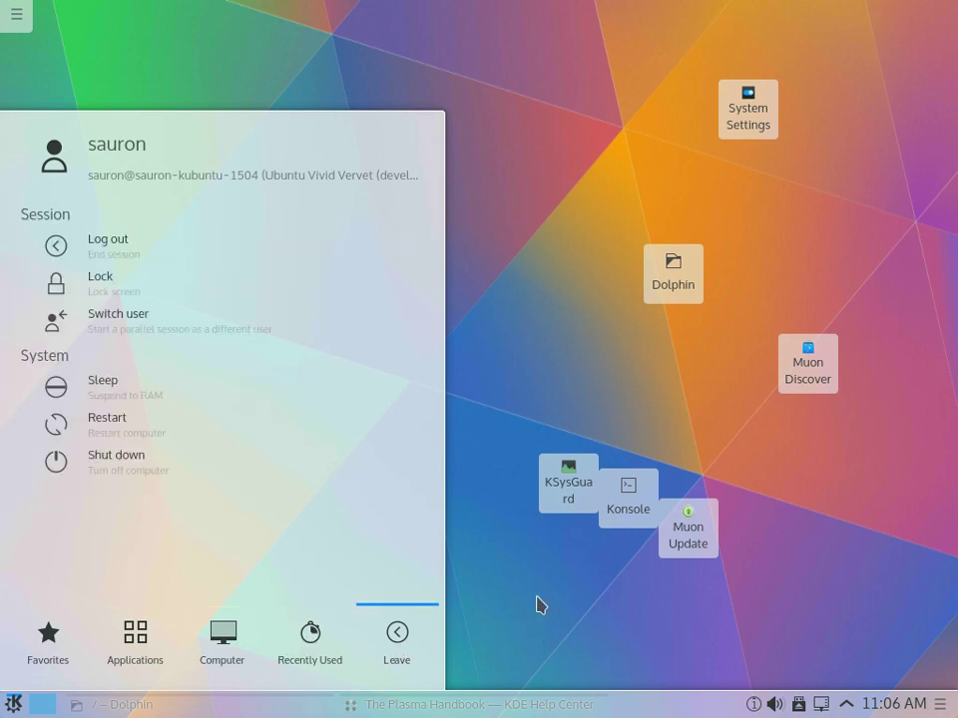
left_click(539, 604)
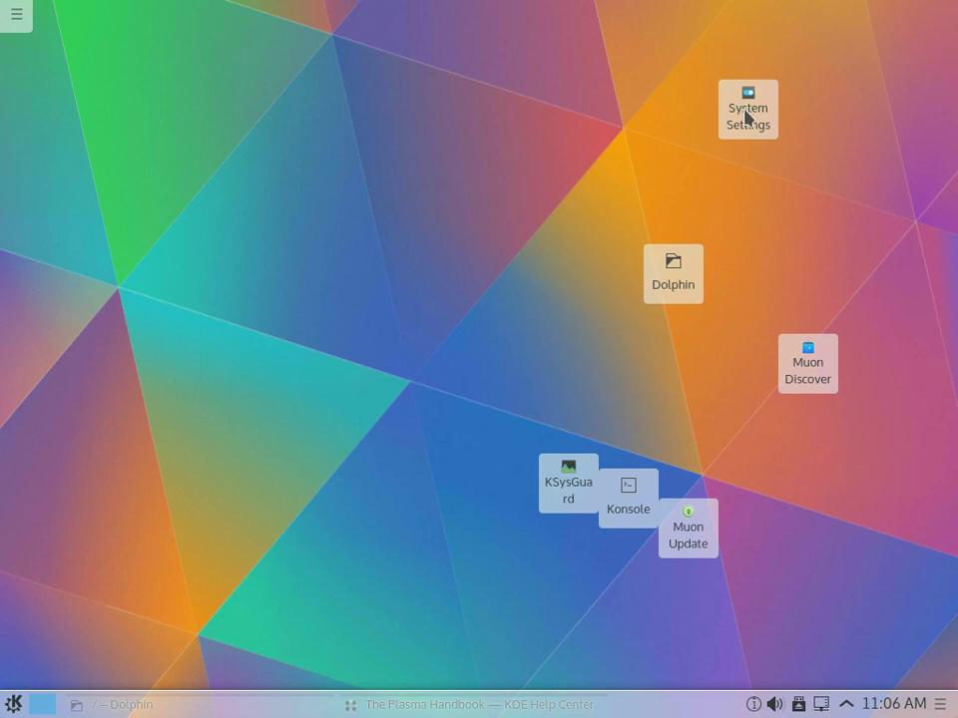
- Open Konsole from the desktop, close the extra second terminal window, and run uname -a in the remaining one
left_click(623, 499)
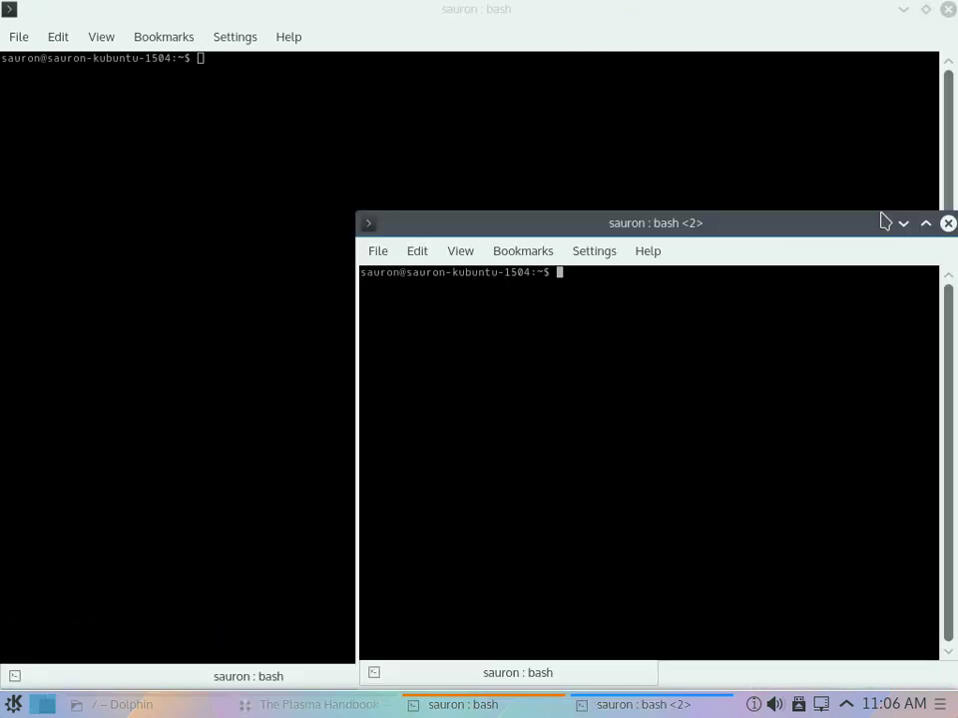
left_click(947, 224)
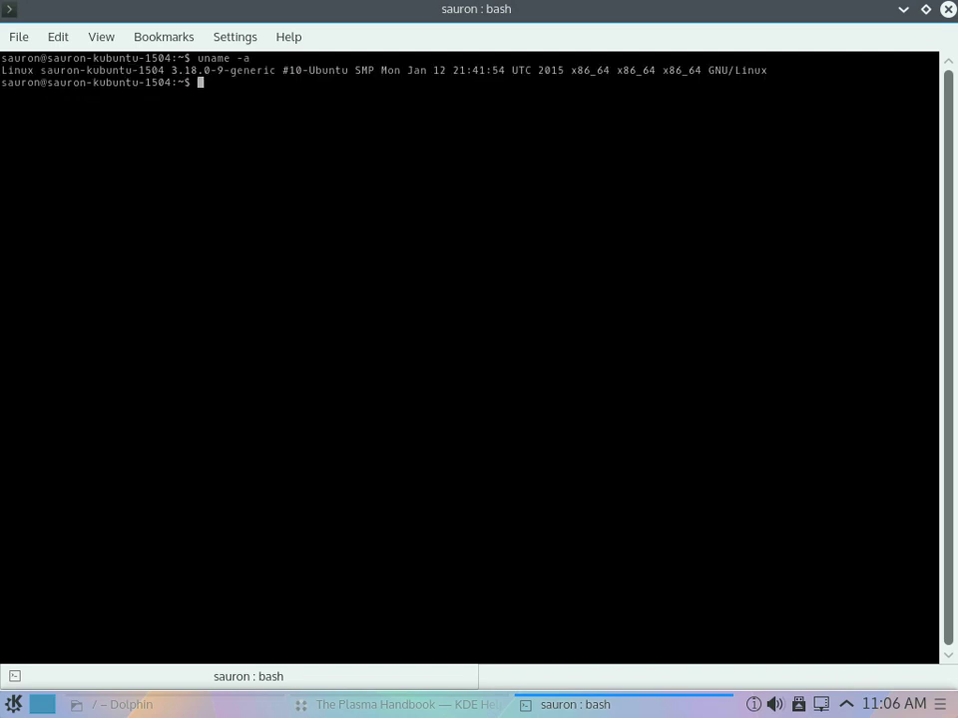
key("Return")
key("Return")
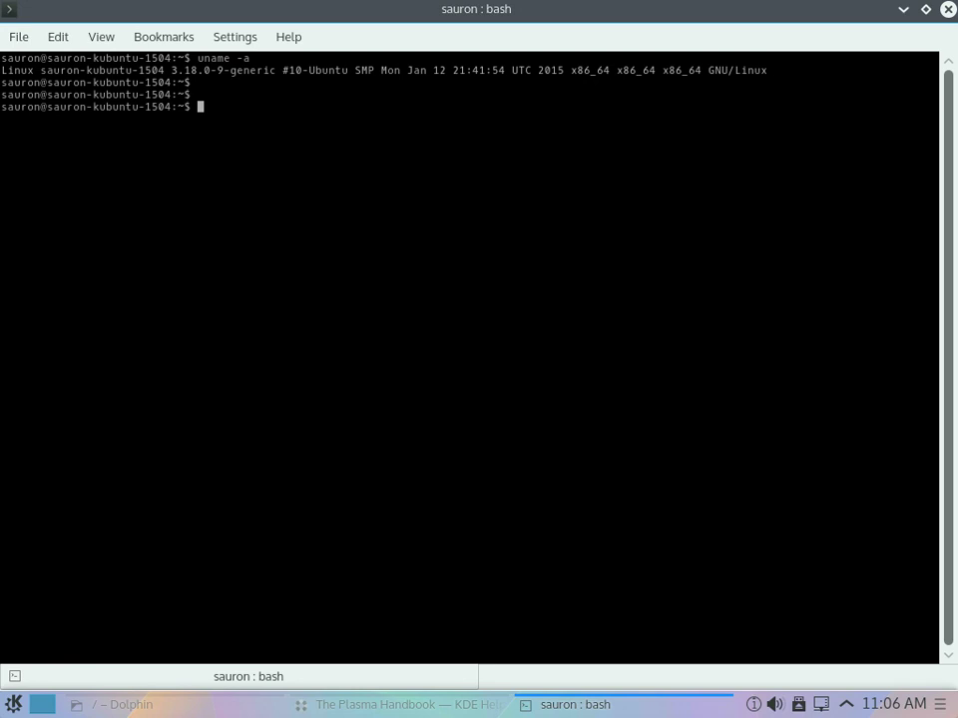
- Check the disk space with df -h and the memory usage with free in the terminal
key("Return")
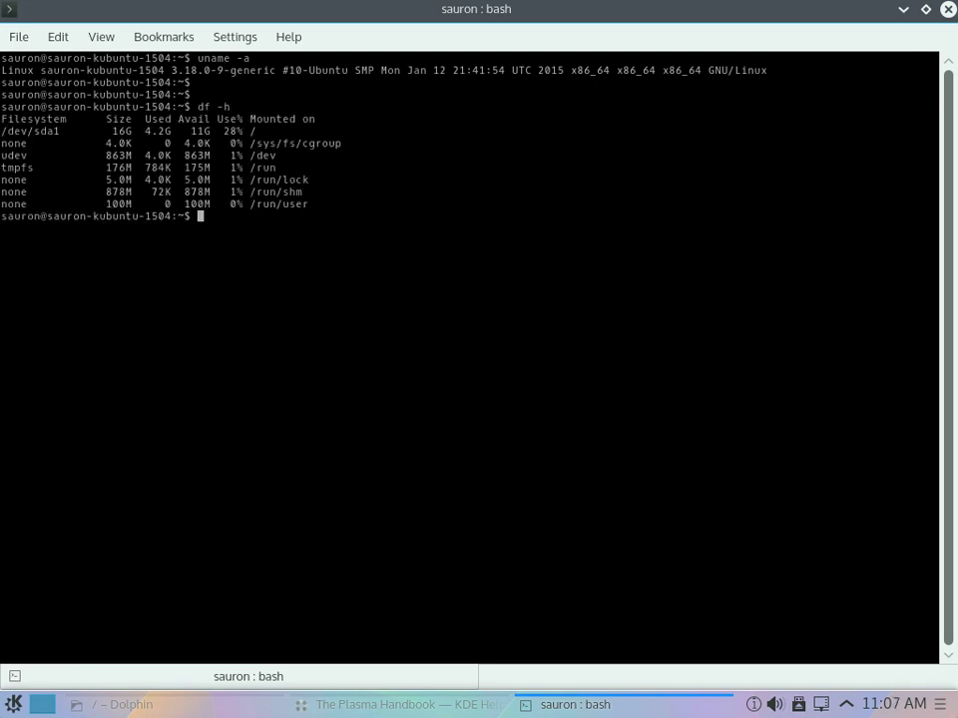
key("Return")
key("Return")
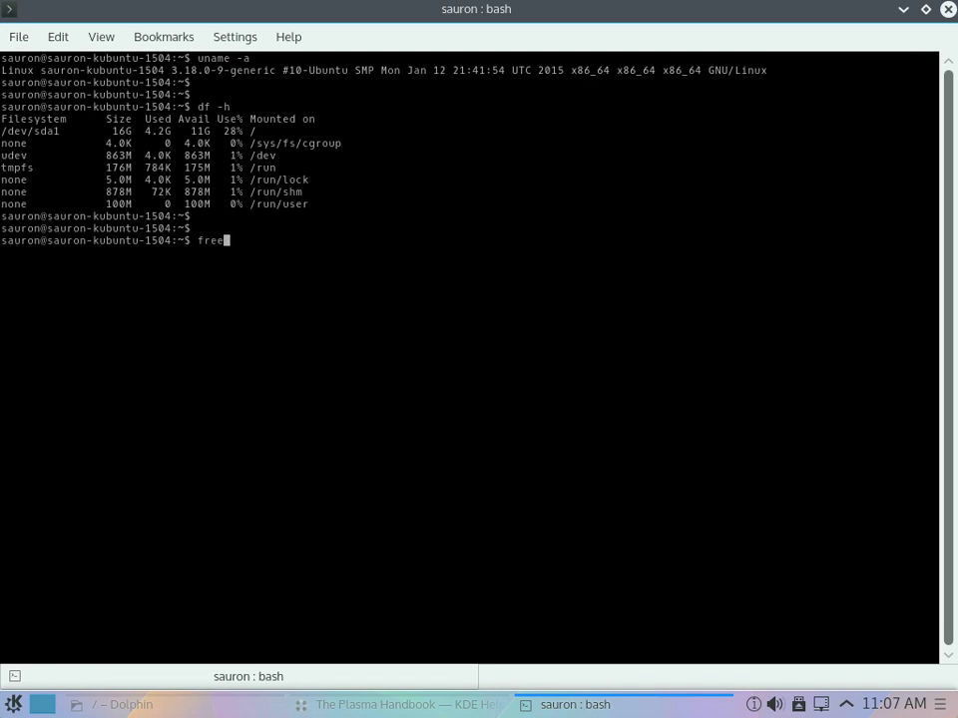
type("free")
key("Return")
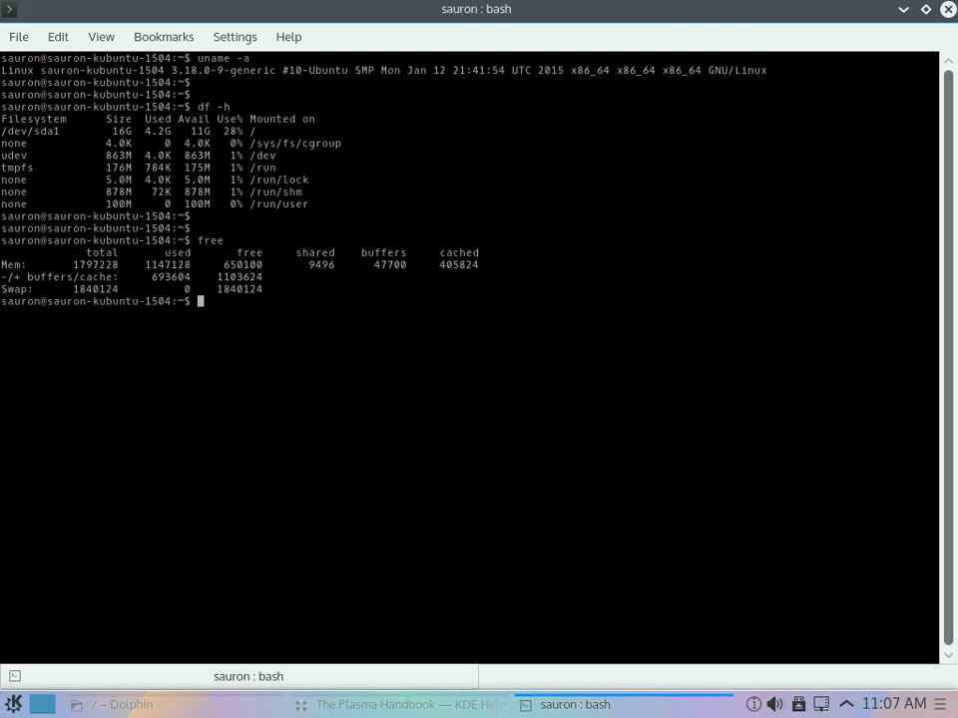
key("Return")
key("Return")
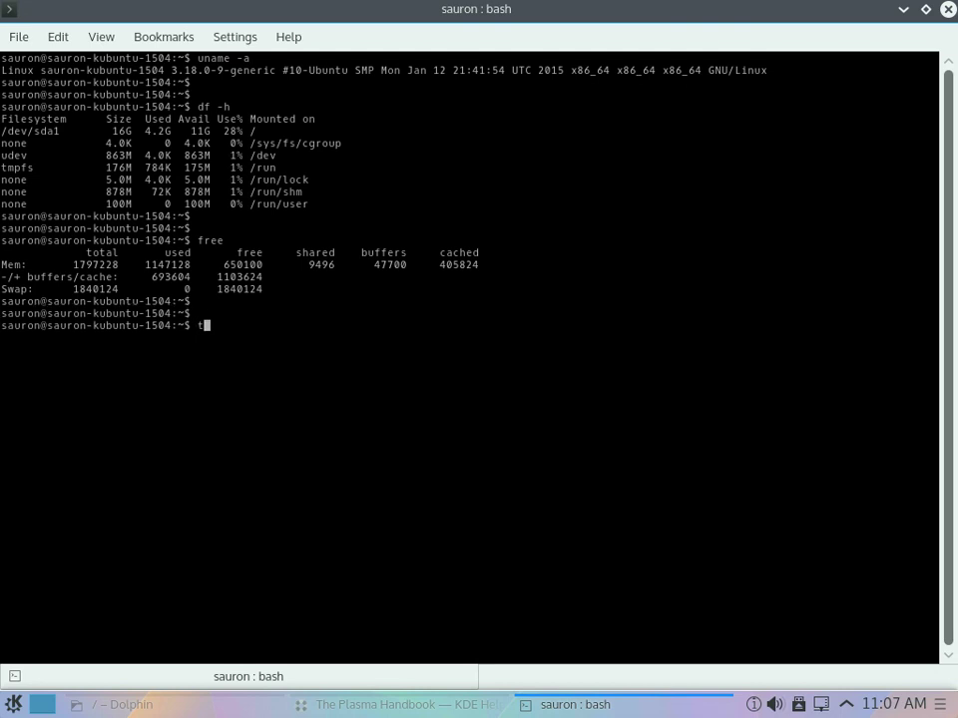
- Run top to view the running processes, quit it, and close the terminal window
key("Return")
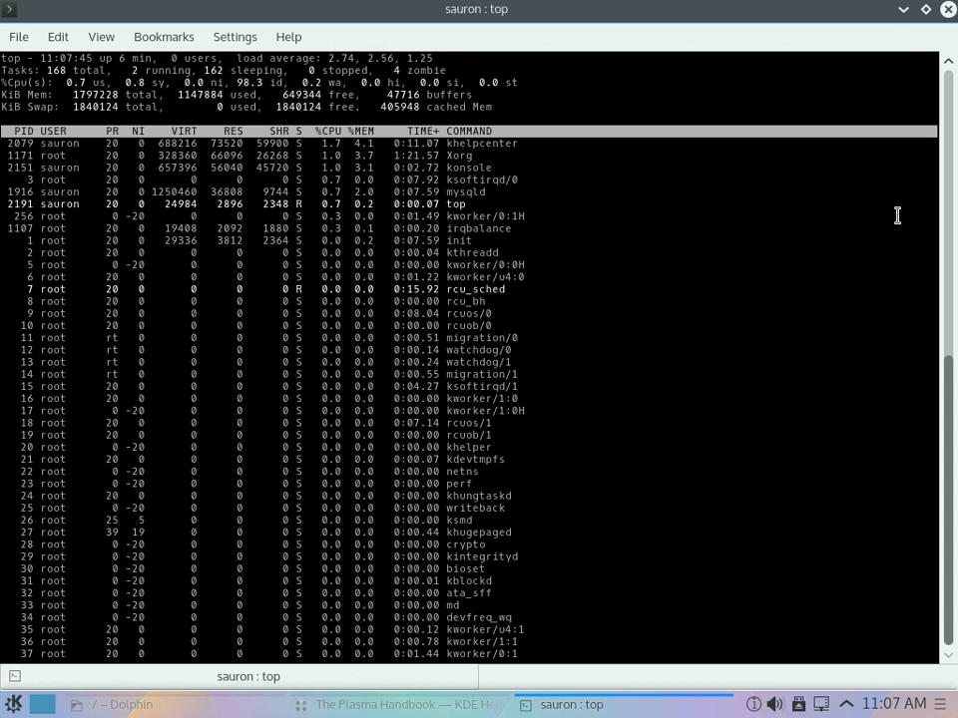
key("q")
key("Return")
key("Return")
key("Return")
key("Return")
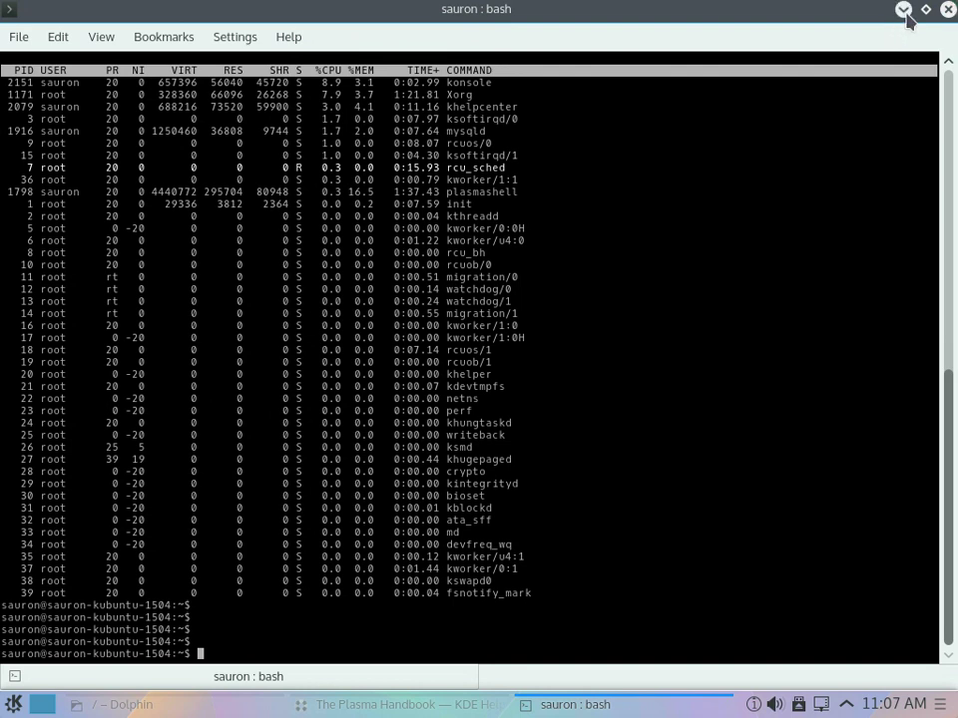
left_click(948, 12)
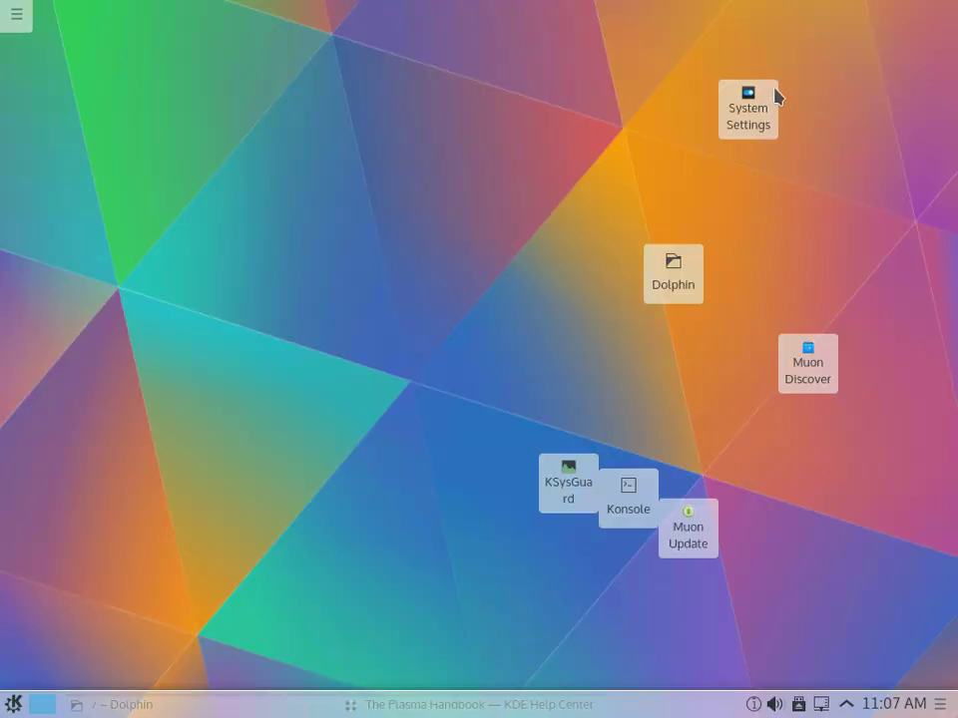
- Open System Settings from the desktop, maximize it, and view Workspace Theme's Look And Feel and Desktop Theme pages
mouse_move(750, 118)
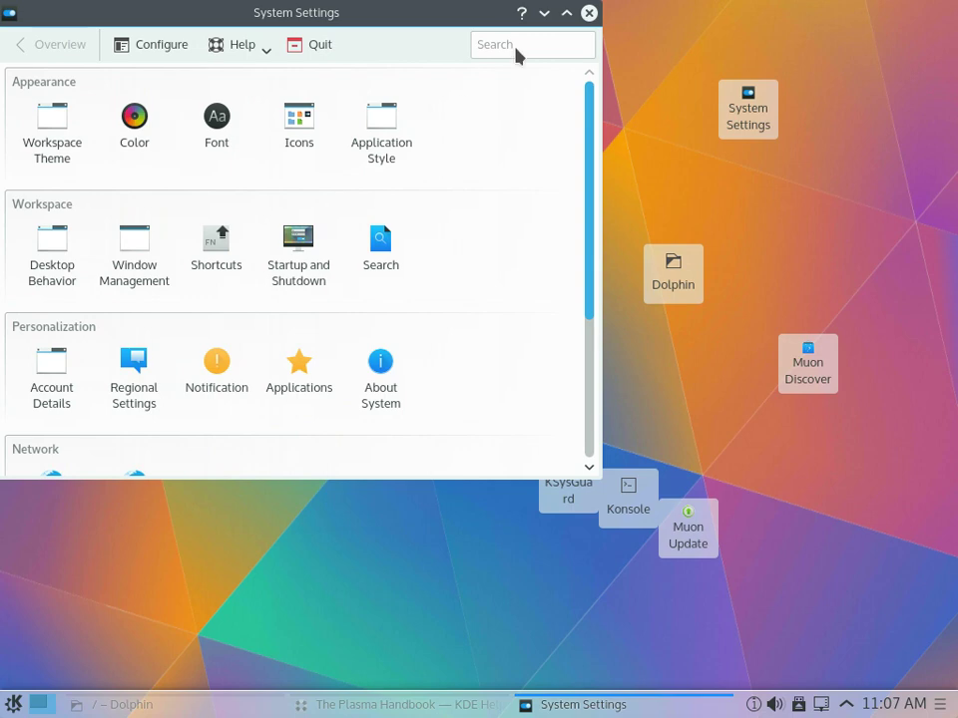
left_click(566, 12)
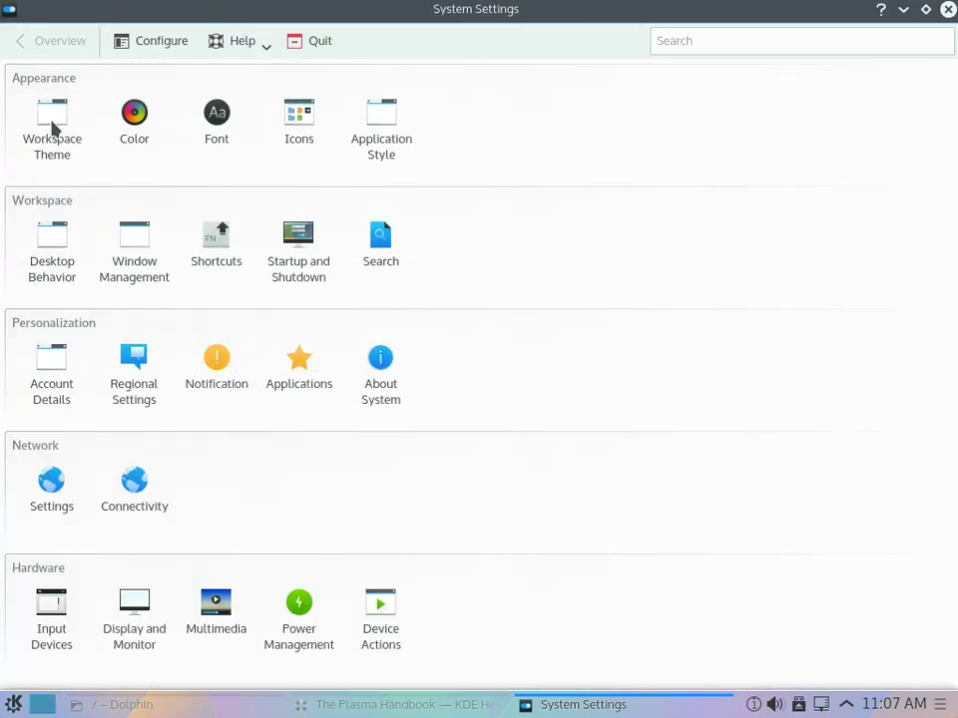
left_click(53, 122)
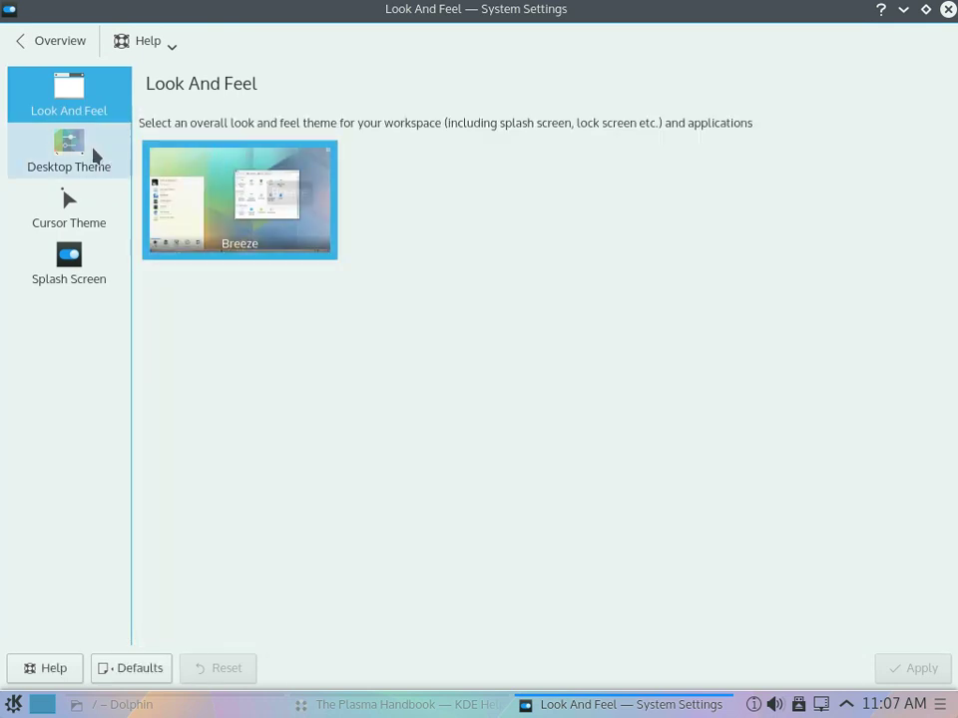
left_click(70, 145)
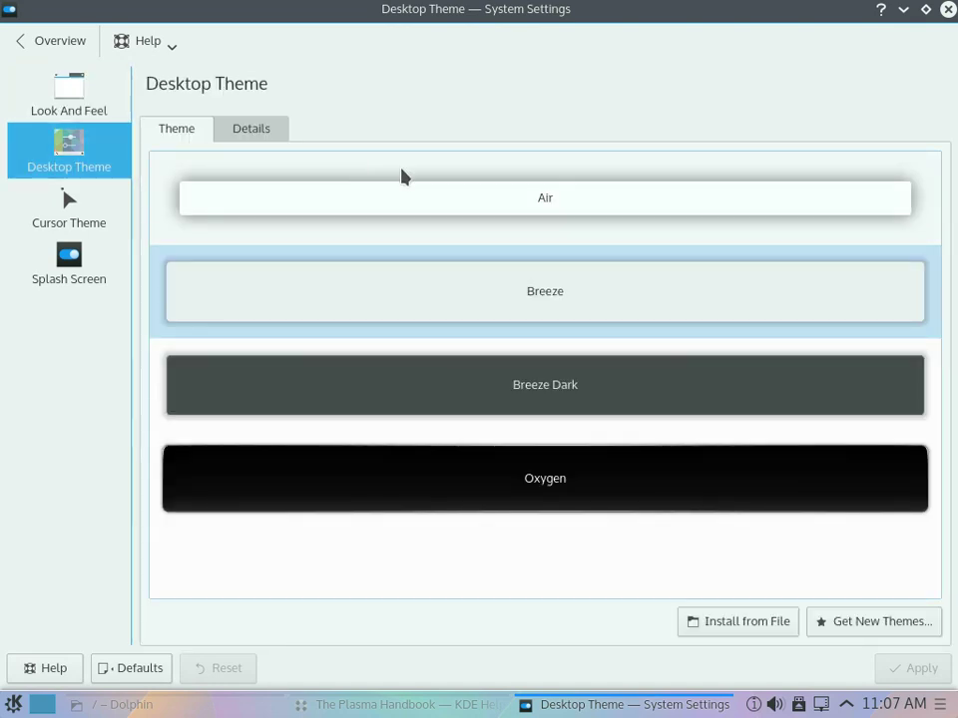
- Preview the Breeze Snow cursor theme, select Contrast Large instead, and apply the change when leaving the Cursor Theme page
left_click(63, 197)
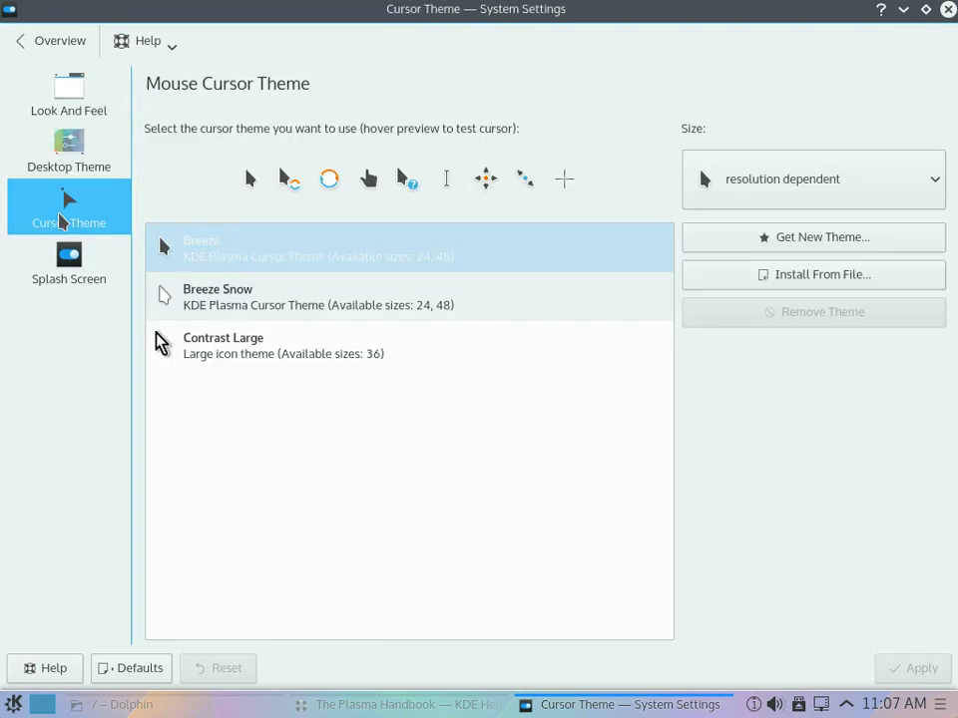
left_click(214, 302)
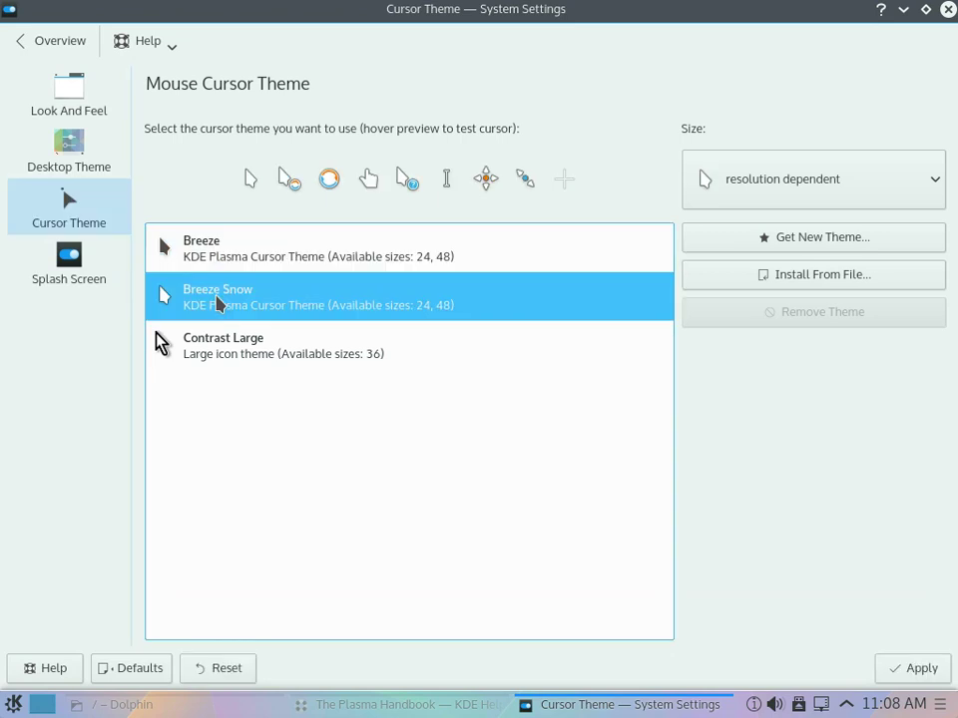
left_click(226, 344)
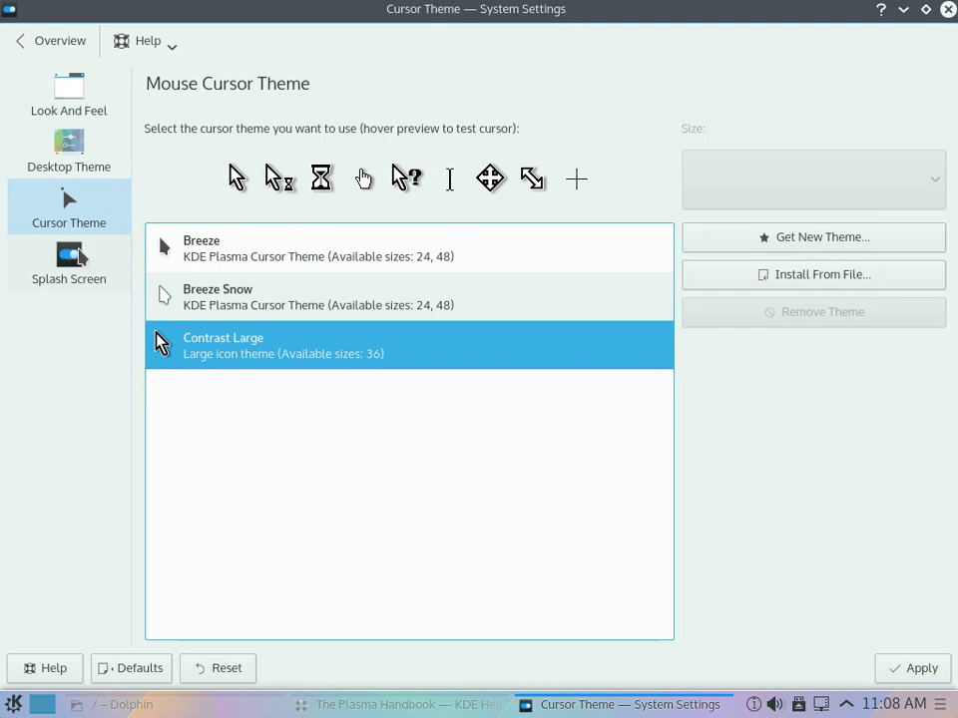
left_click(120, 255)
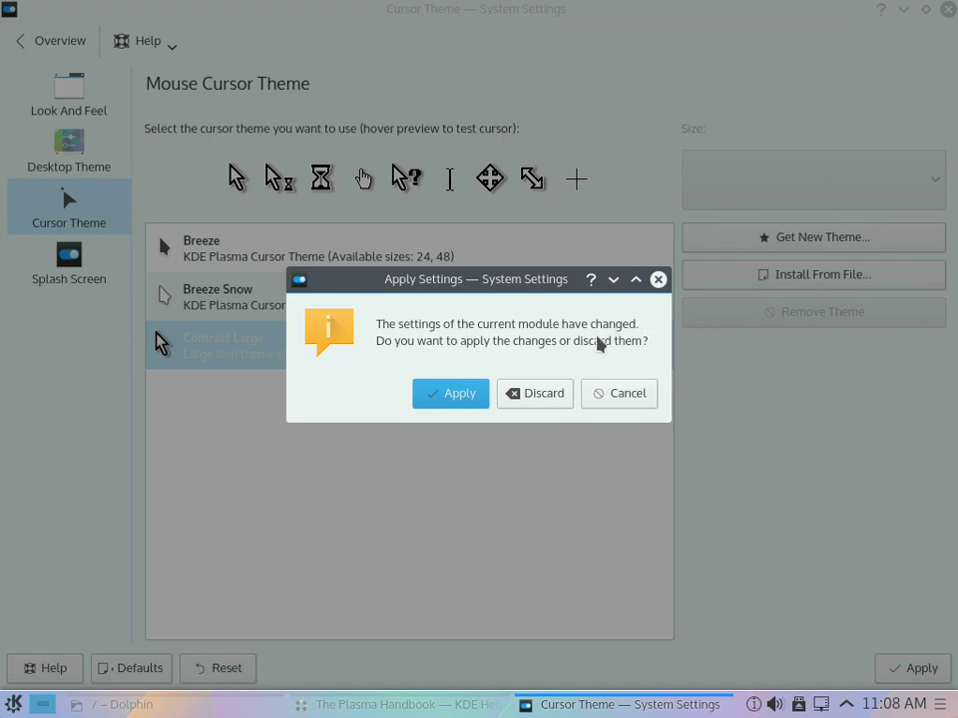
left_click(463, 399)
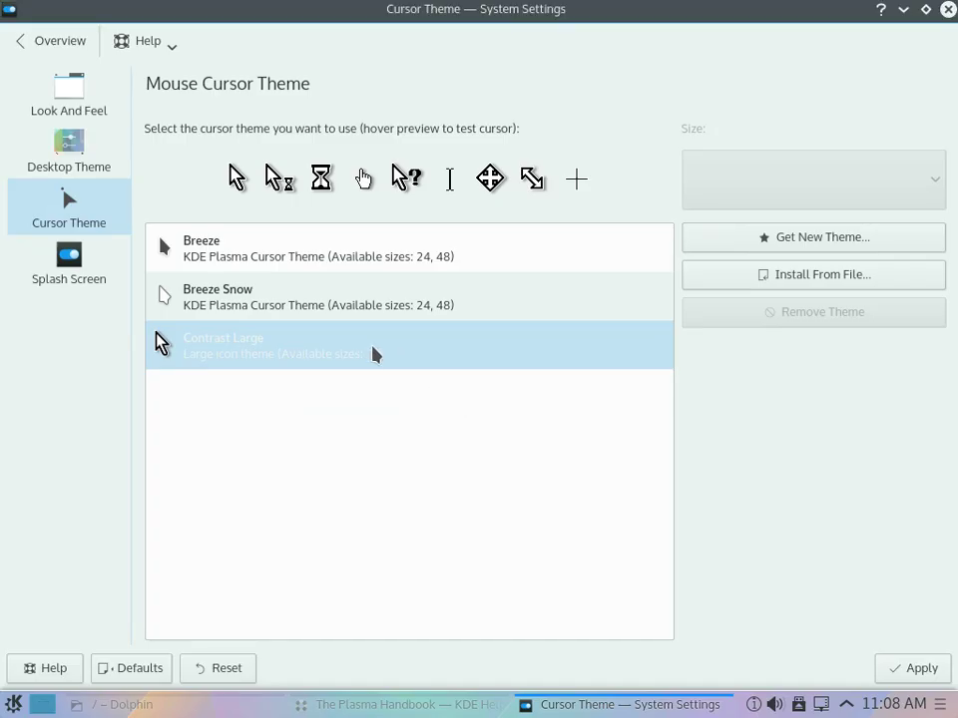
- View the Splash Screen themes and the Breeze look and feel, and return to the System Settings overview
left_click(82, 269)
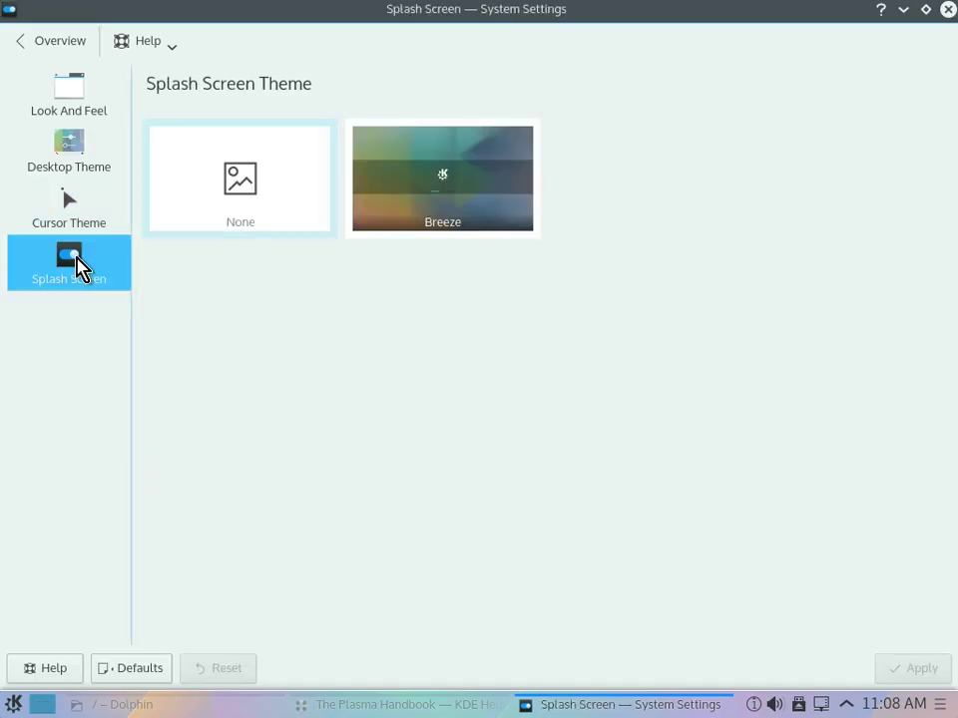
left_click(70, 102)
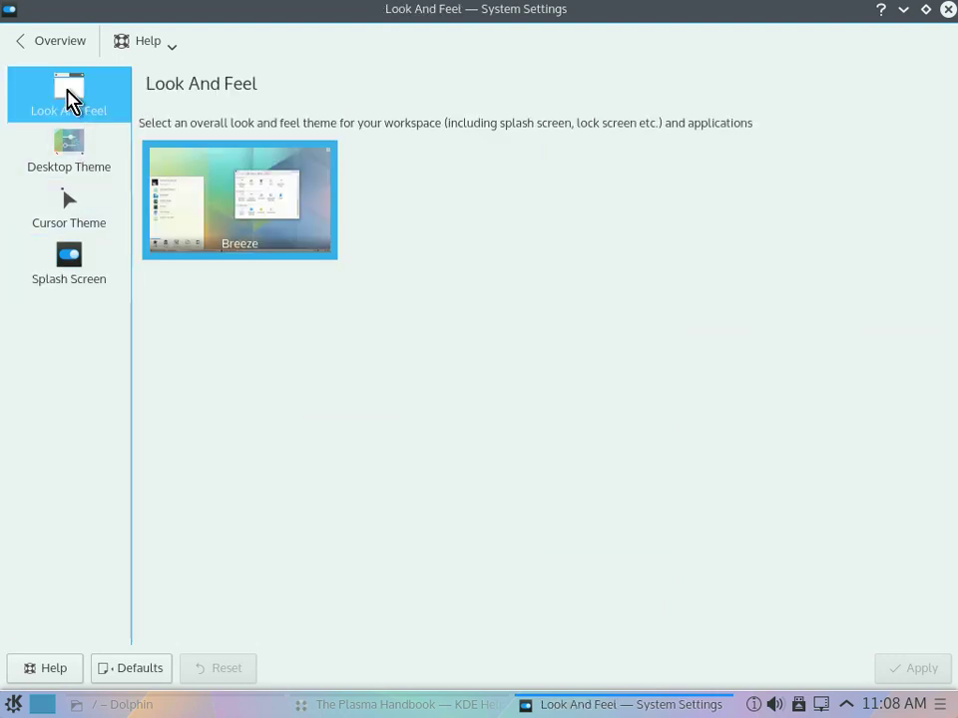
left_click(240, 234)
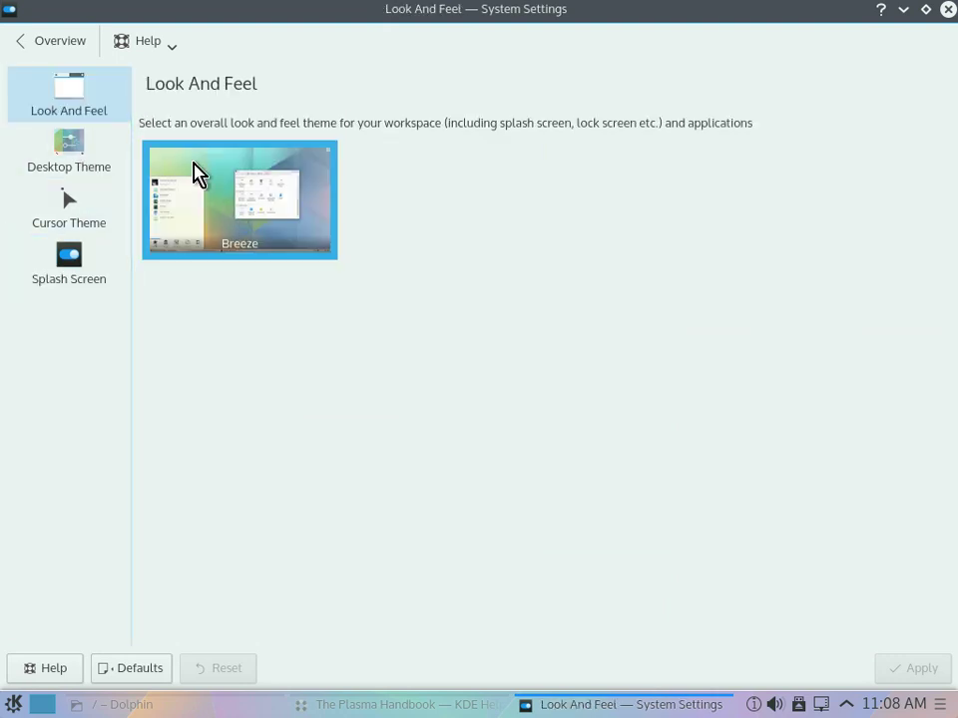
left_click(55, 44)
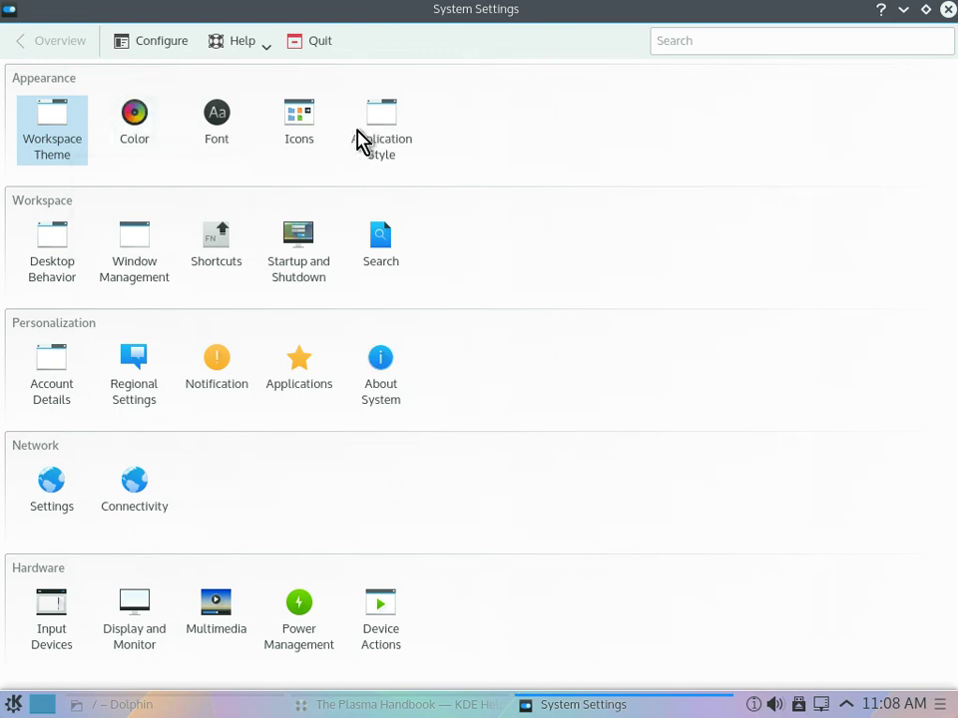
- Look through Desktop Behavior's pages for Desktop Effects, Screen Edges, Screen Locking, Virtual Desktops, Accessibility and Activities
left_click(45, 246)
left_click(78, 158)
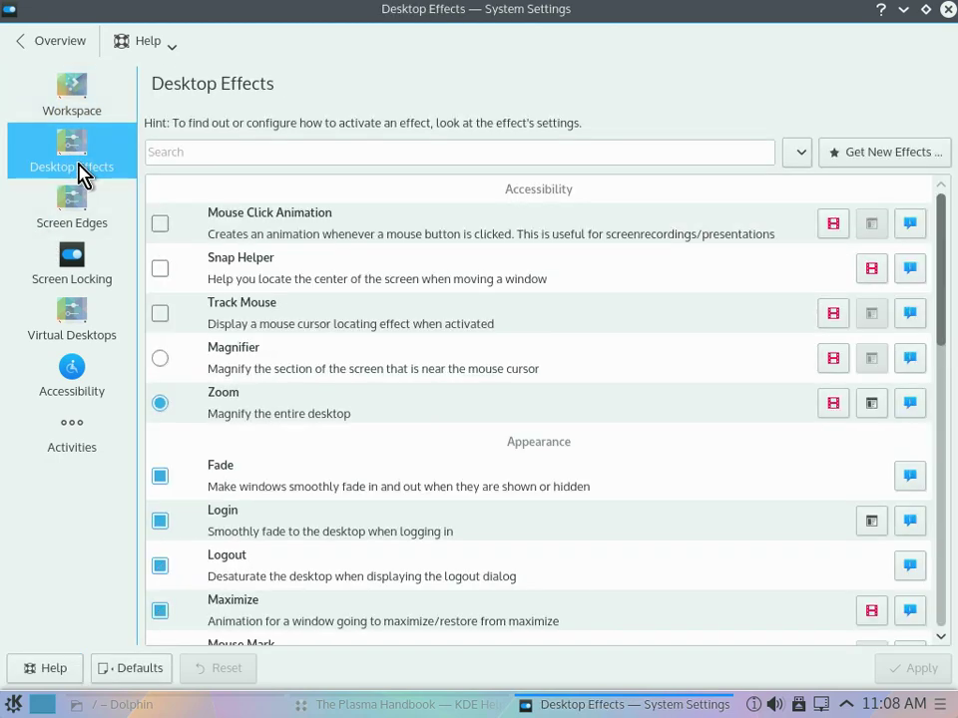
left_click(79, 213)
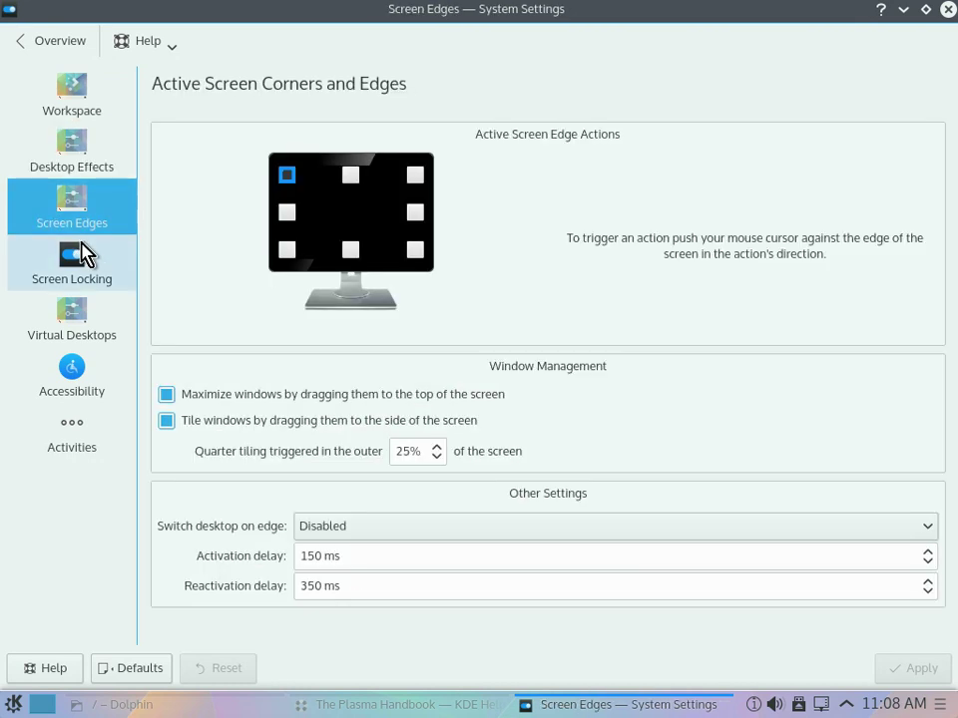
left_click(75, 262)
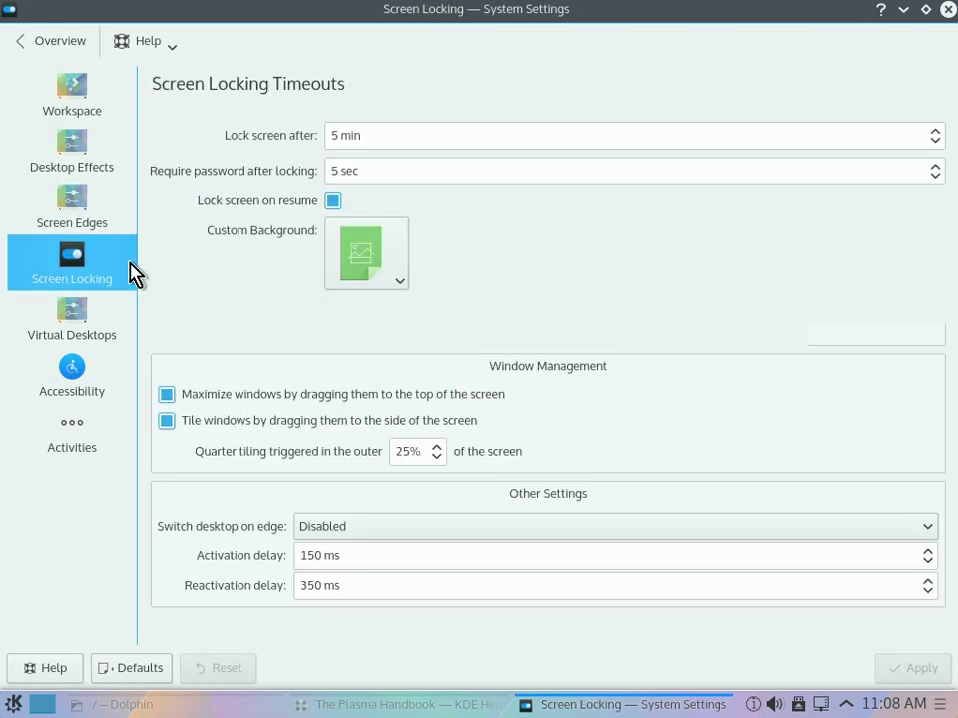
left_click(87, 318)
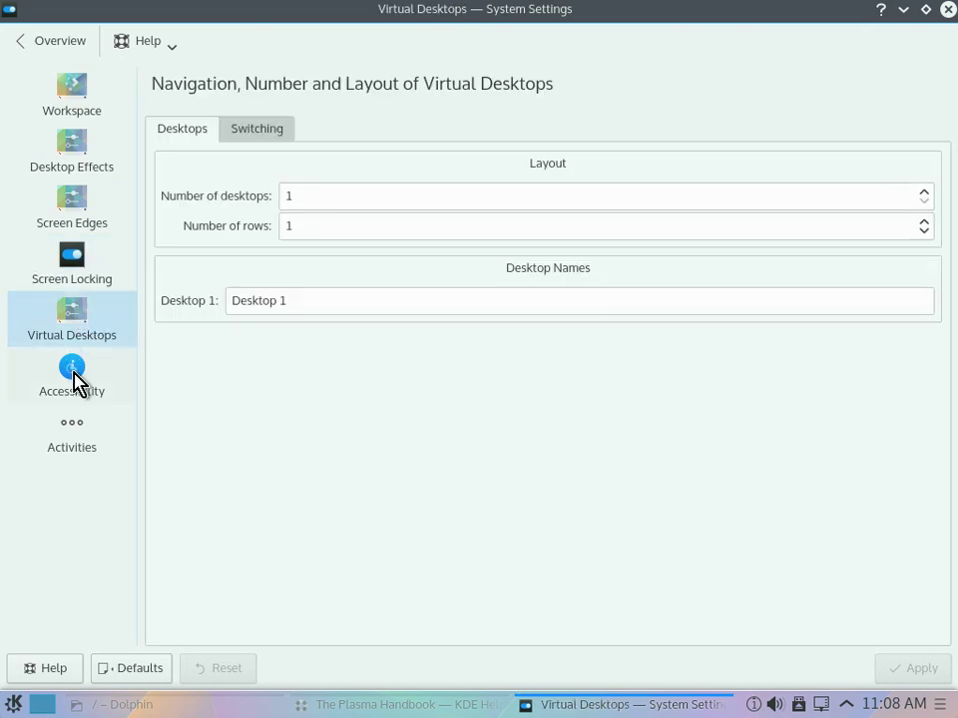
left_click(75, 377)
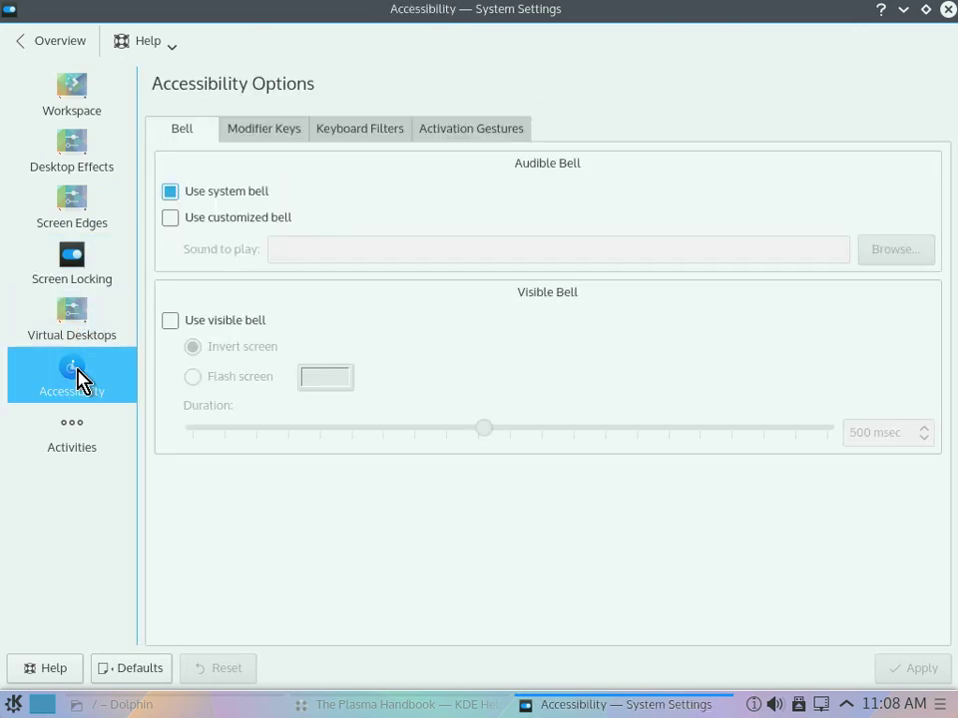
left_click(70, 437)
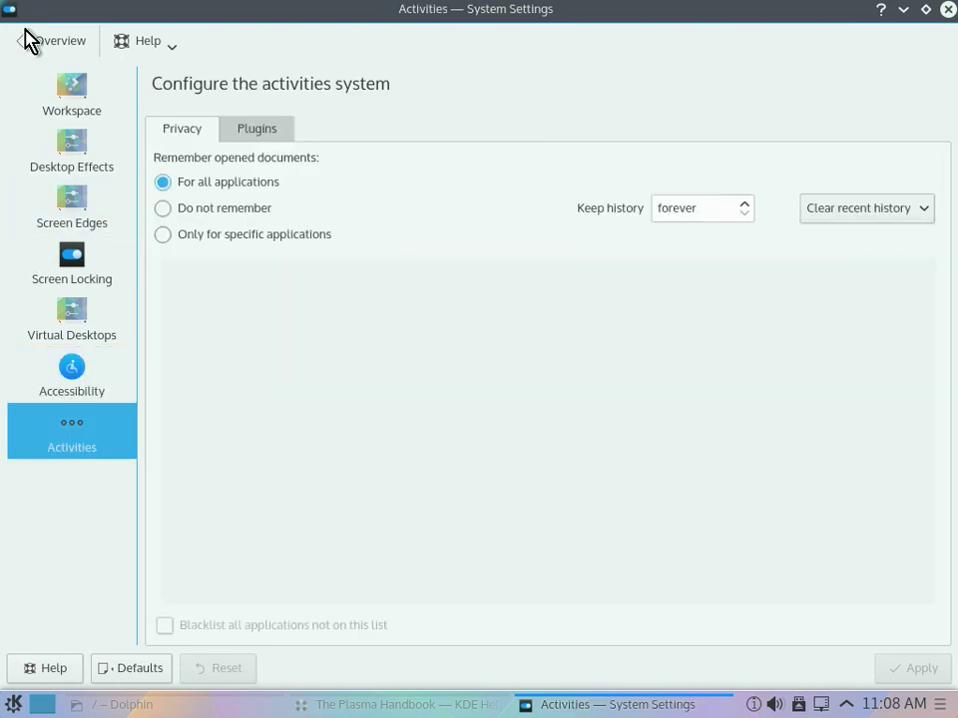
- View the Account Details page and Regional Settings' Translations and Formats pages, and return to the System Settings overview
left_click(36, 43)
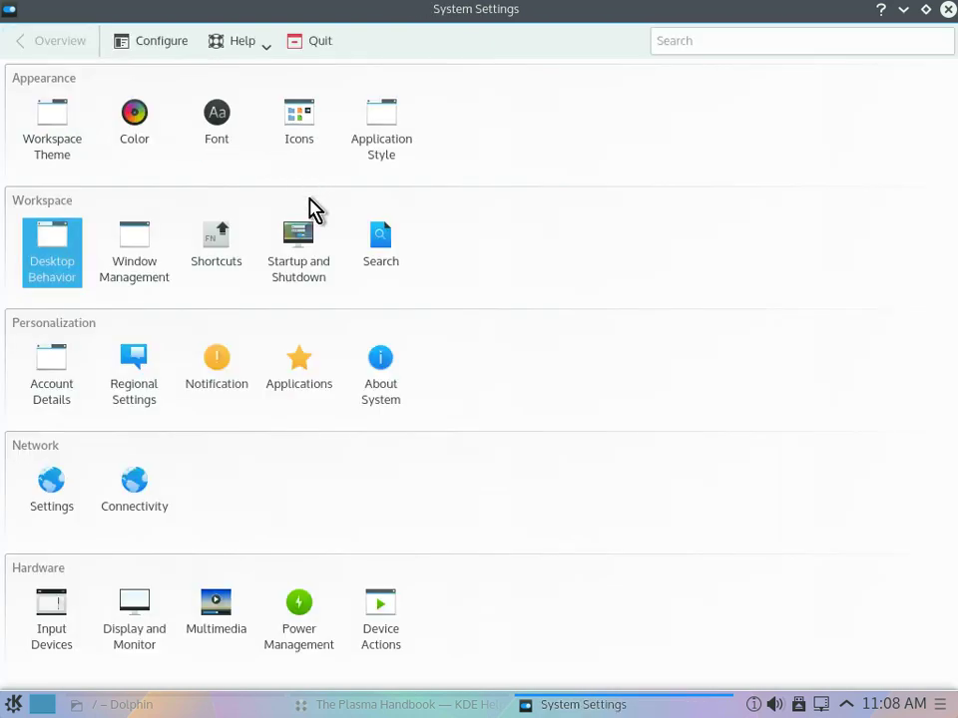
left_click(42, 374)
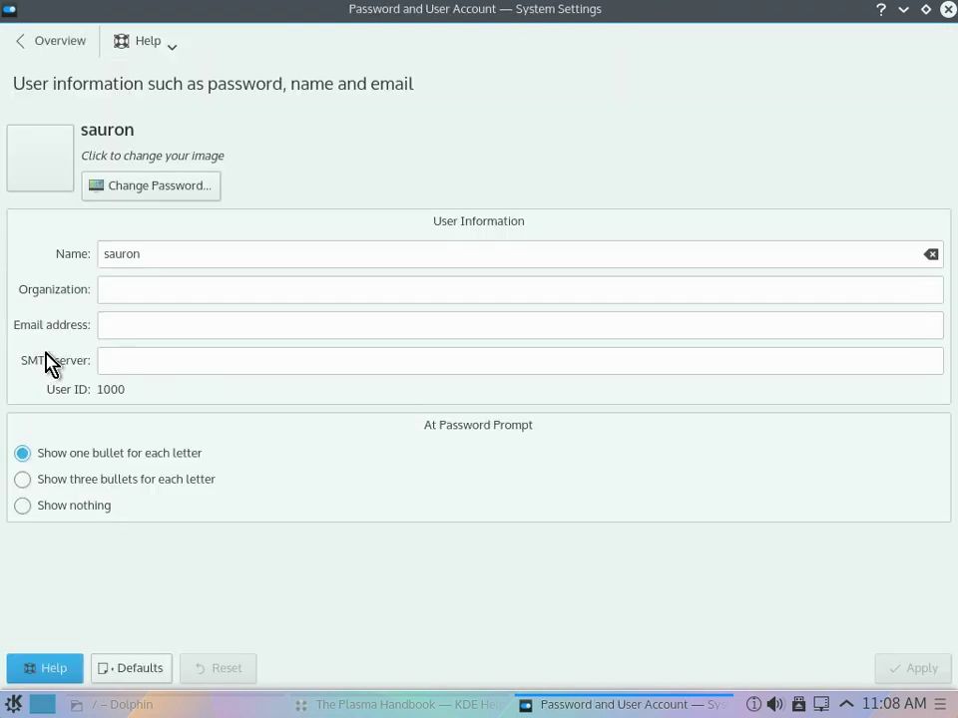
left_click(40, 46)
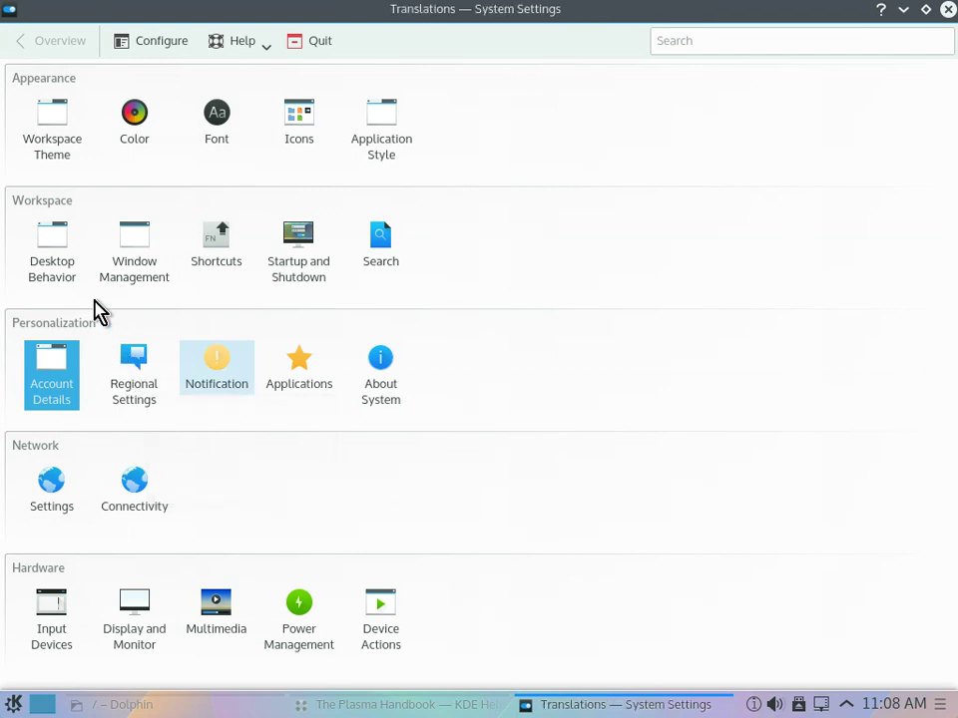
left_click(126, 366)
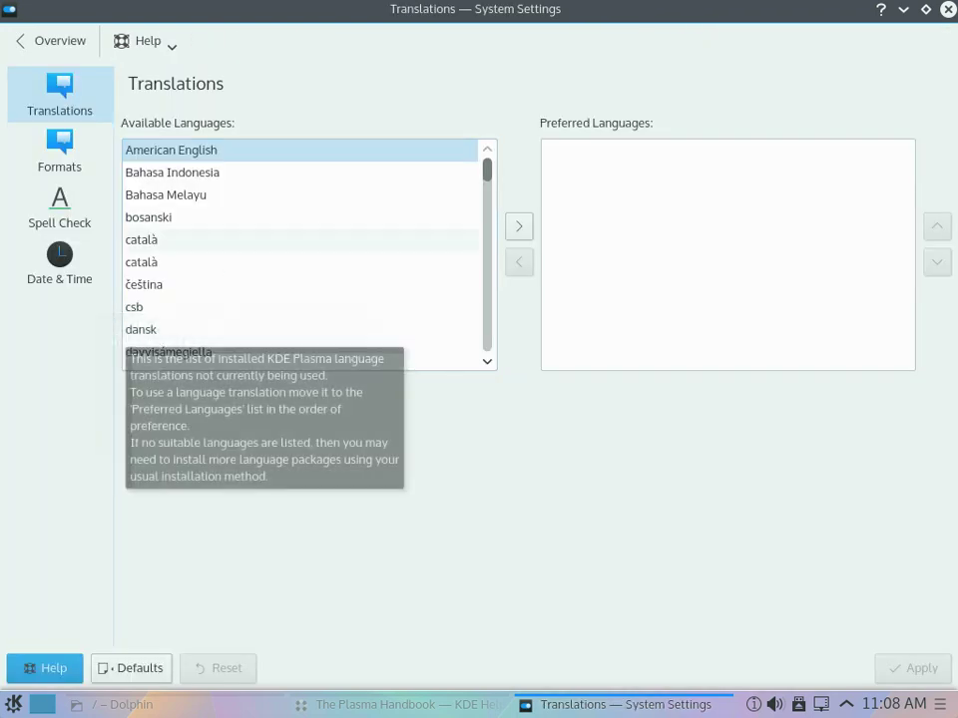
left_click(52, 149)
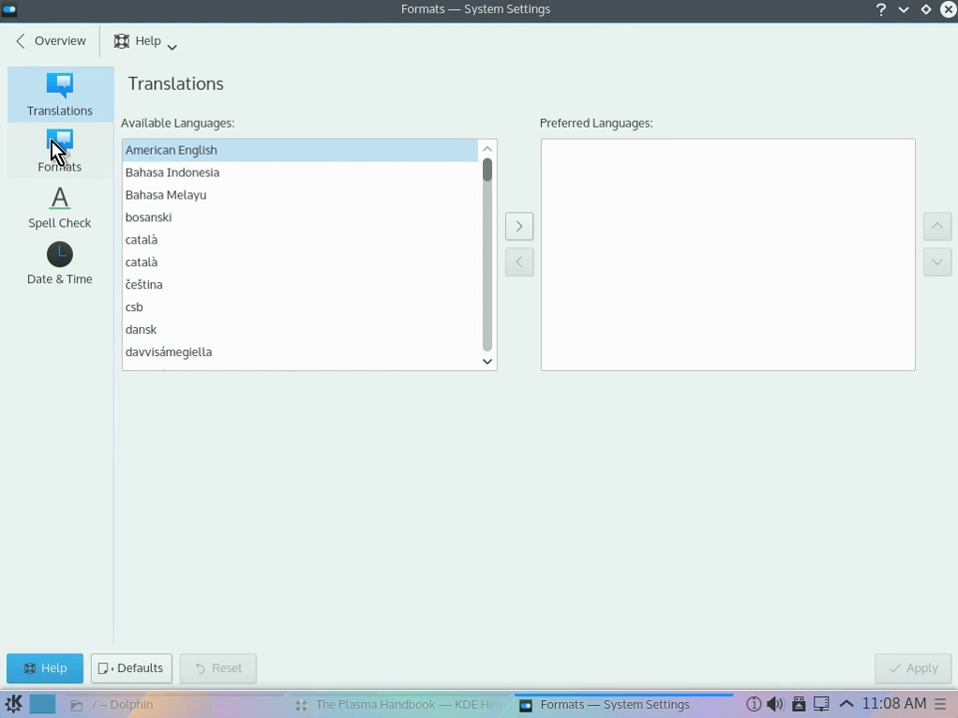
left_click(30, 44)
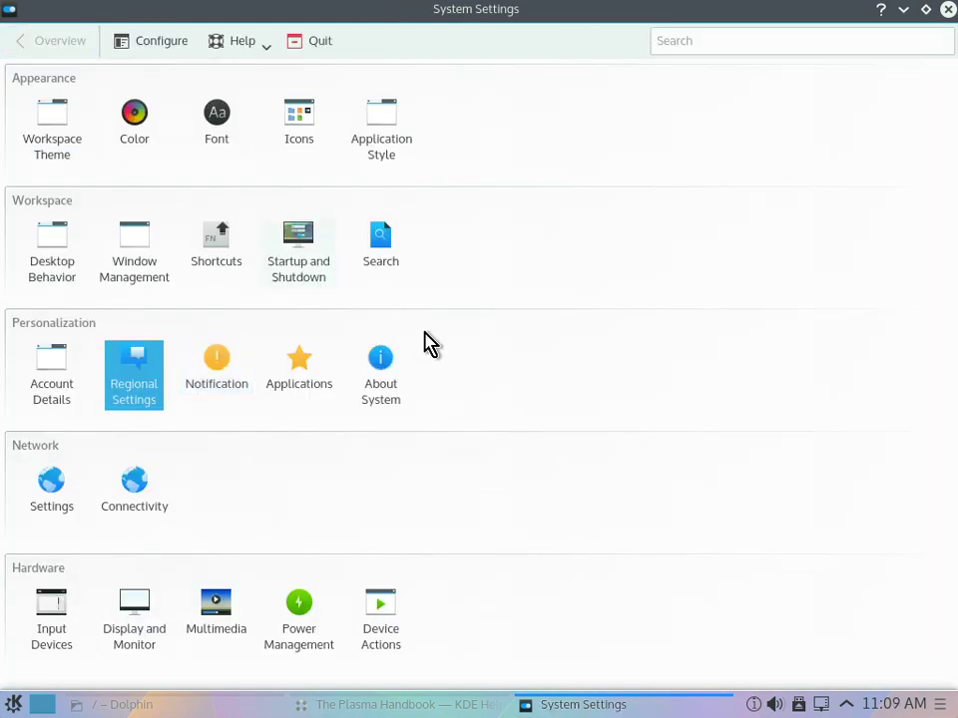
- View the About System information, return to the overview, and look over the Network category's Settings and Connectivity entries
left_click(378, 390)
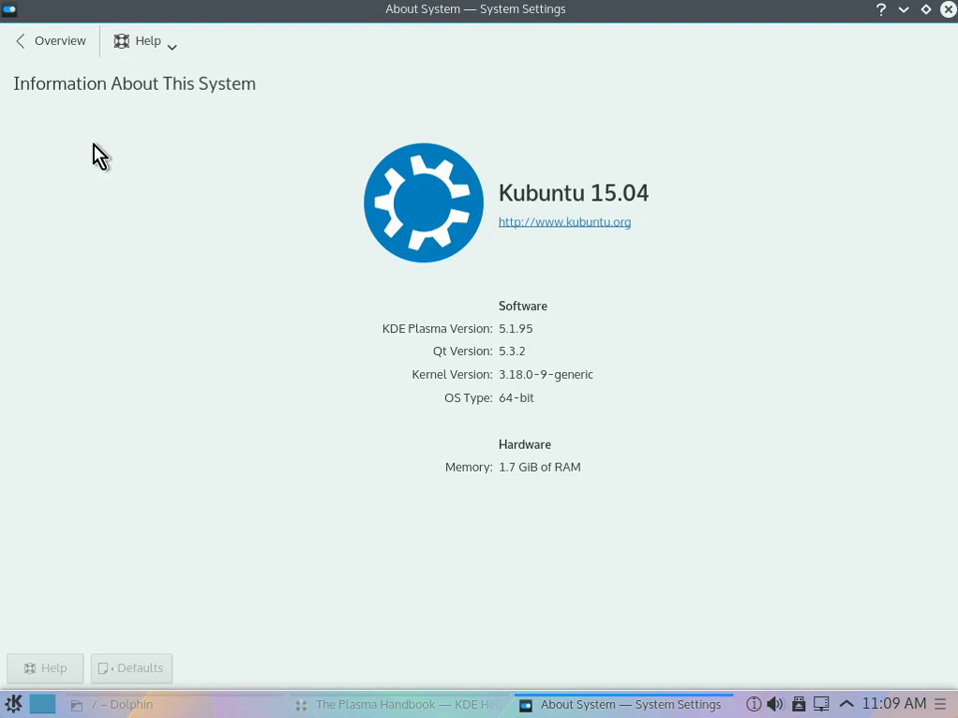
left_click(50, 44)
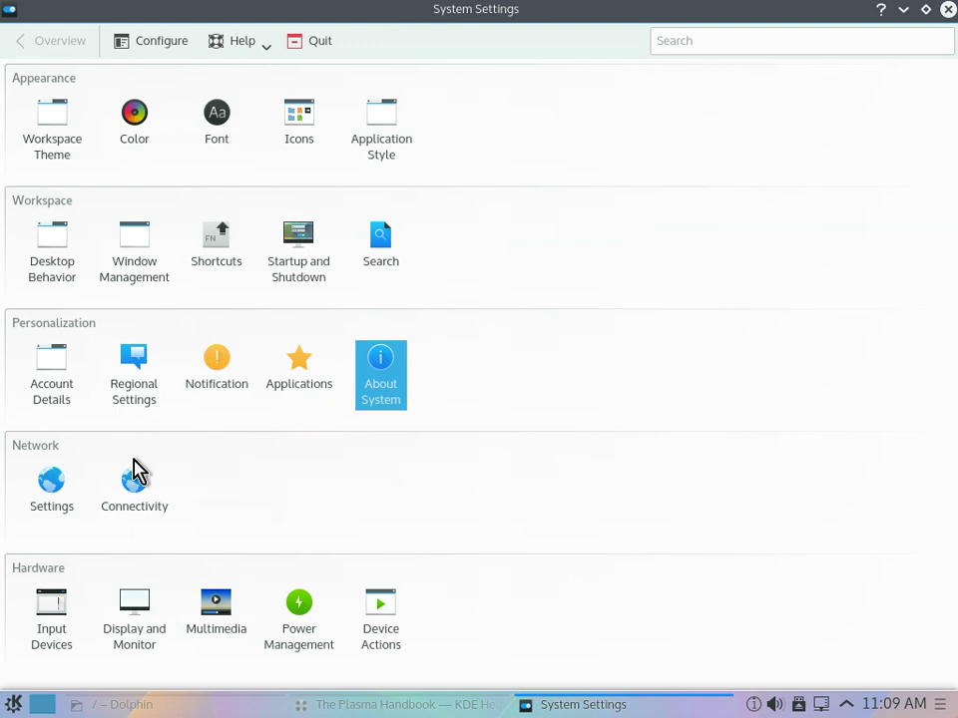
mouse_move(39, 492)
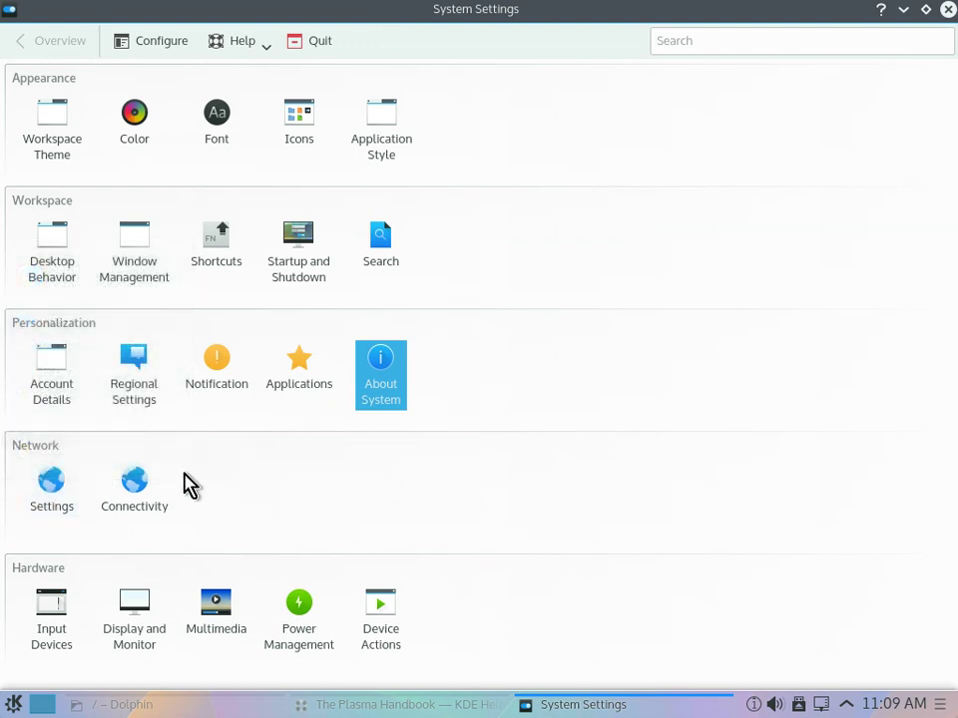
mouse_move(132, 487)
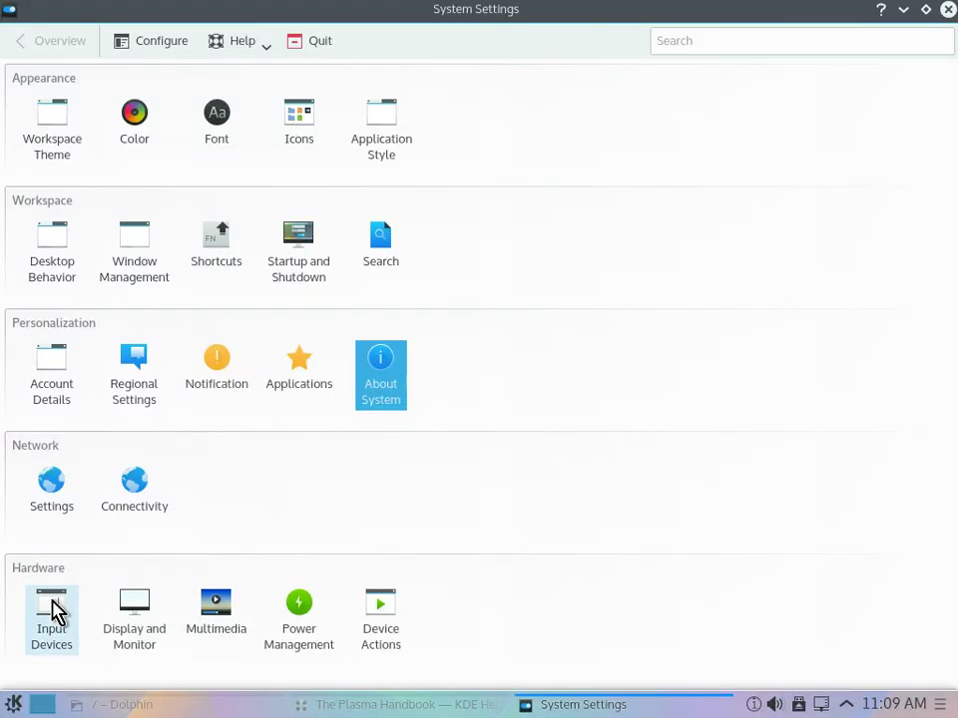
- View the VBOX0 monitor's display configuration and the Compositor settings under Display and Monitor, and close System Settings
mouse_move(133, 618)
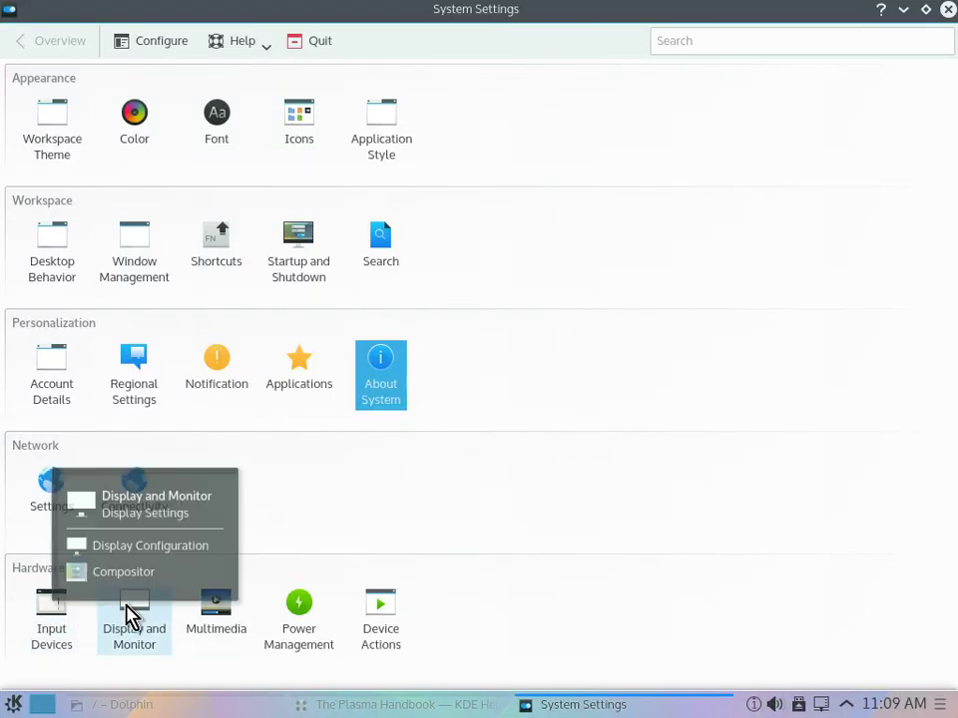
left_click(203, 577)
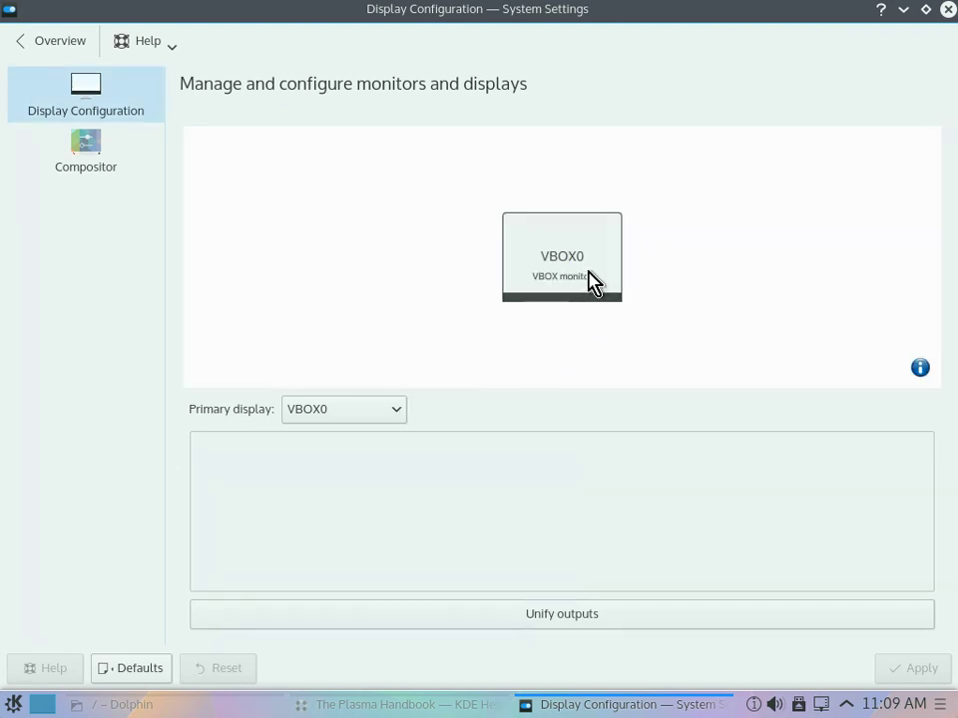
left_click(591, 282)
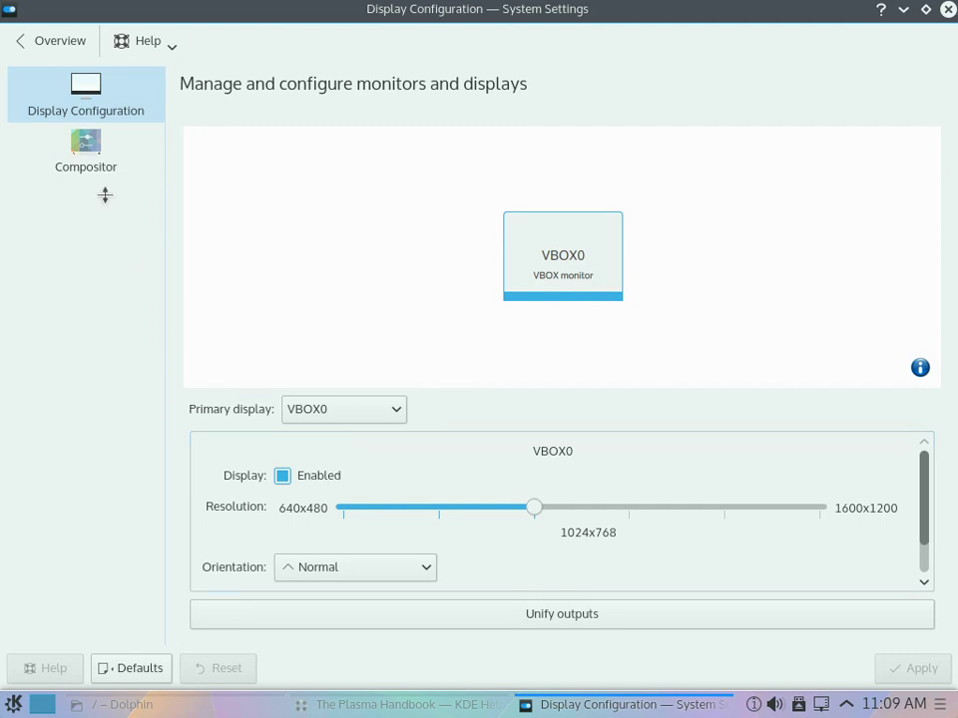
left_click(85, 158)
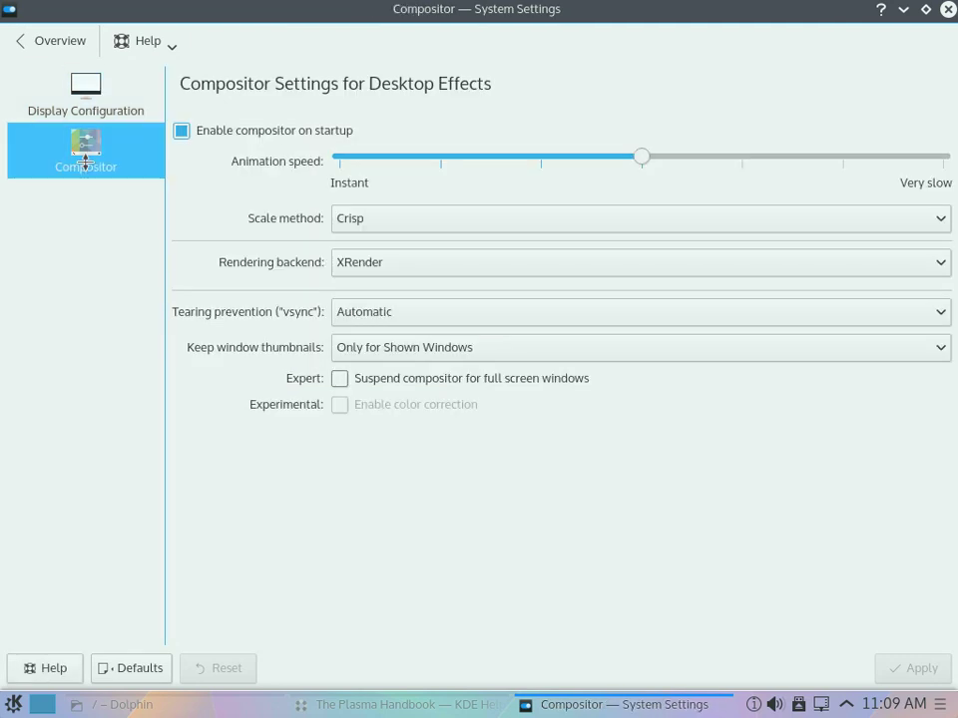
left_click(45, 46)
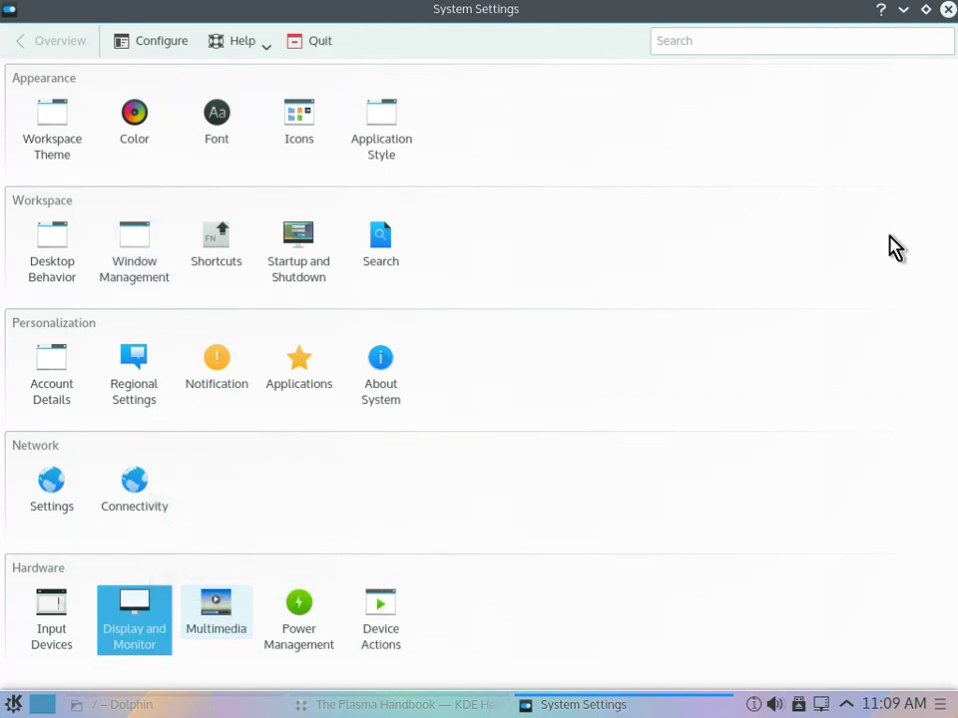
left_click(947, 12)
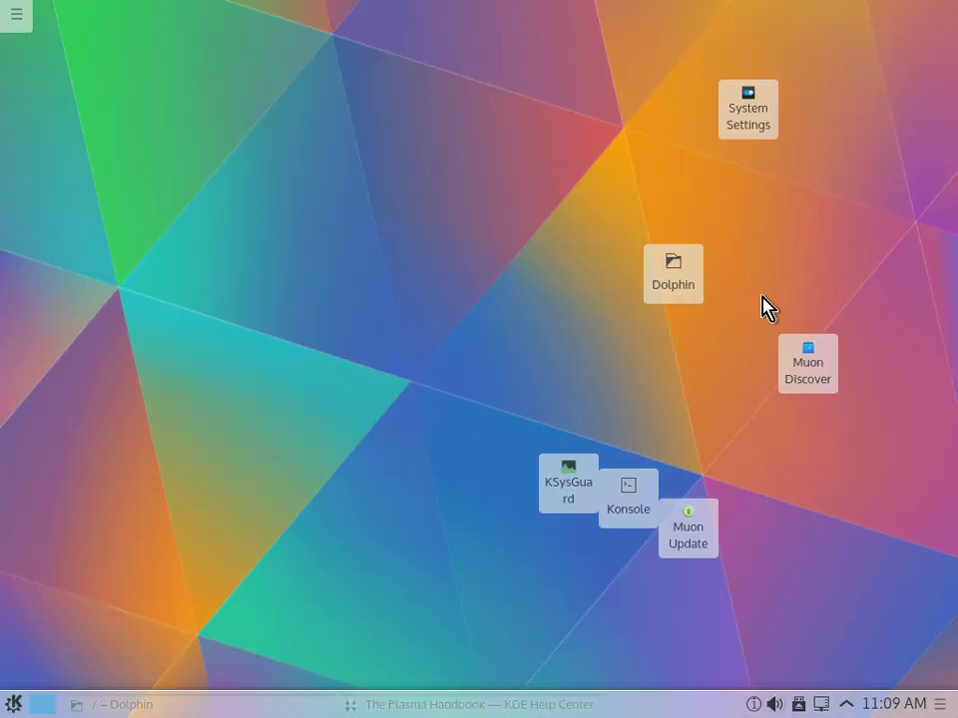
- Launch Muon Discover from the desktop, return from the Accessories category to its home page, and advance the featured application banner
left_click(804, 369)
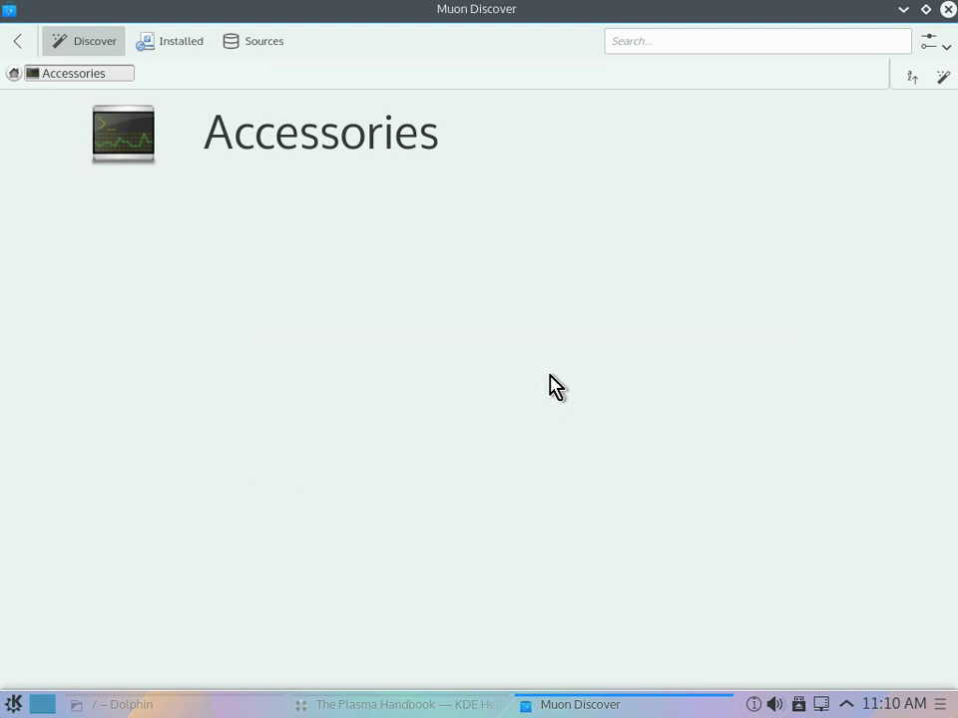
left_click(19, 42)
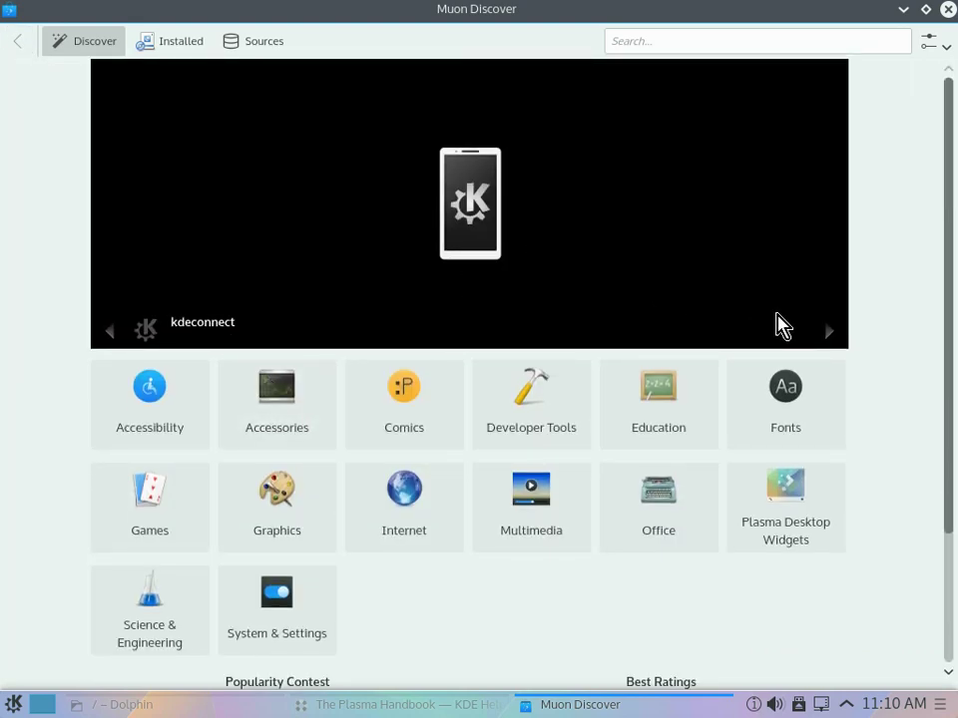
left_click(827, 337)
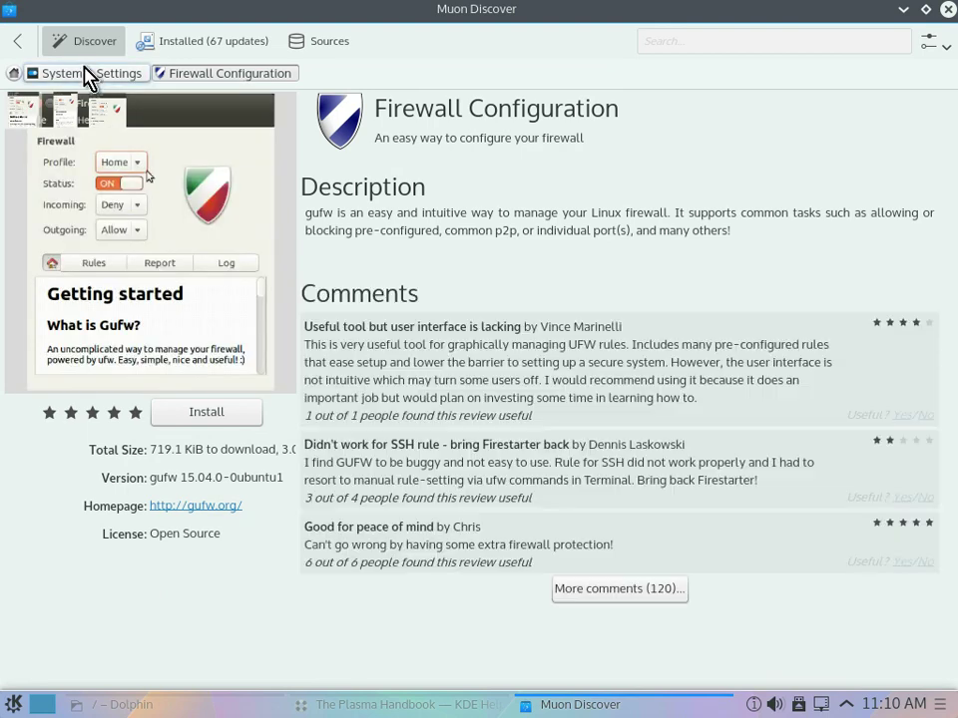
- Go from the Firewall Configuration page to the System & Settings category, browse its applications, and return to the Discover home page
left_click(88, 75)
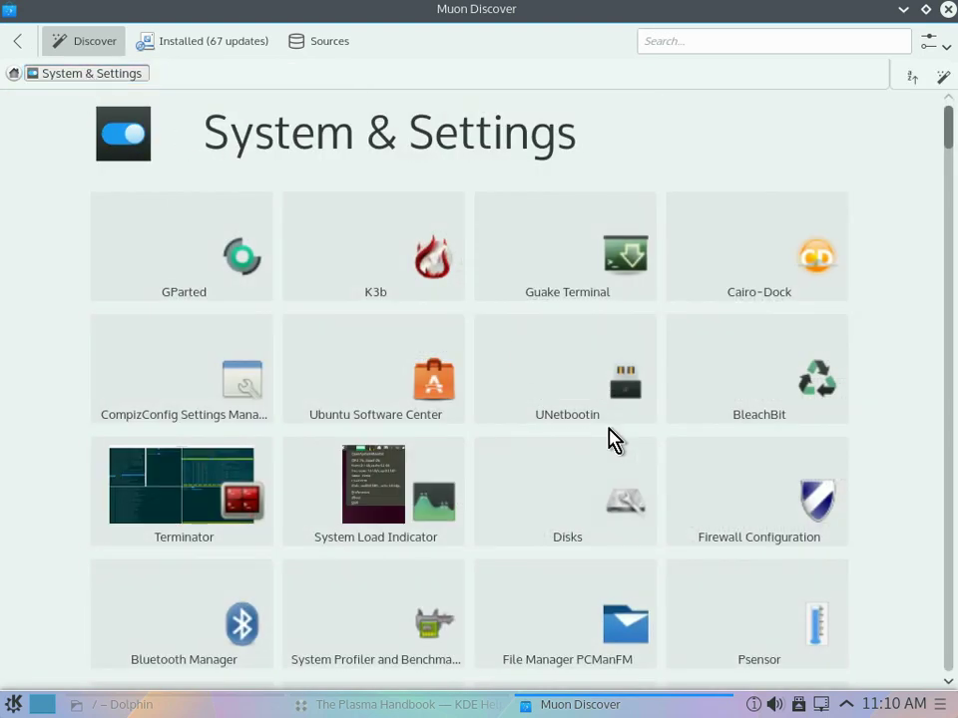
left_click(948, 367)
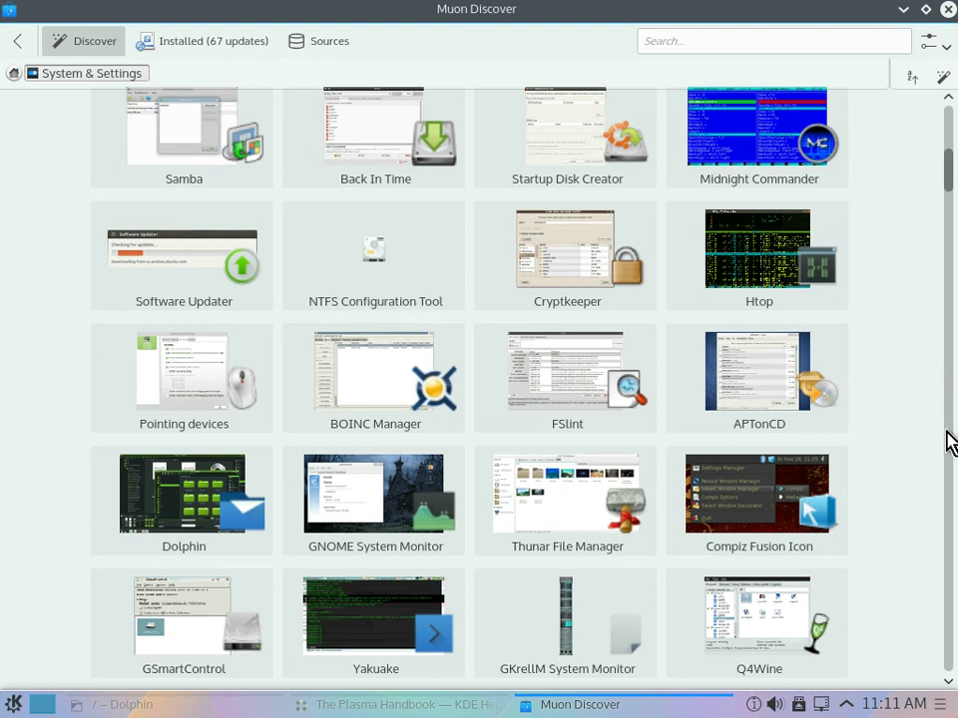
scroll(952, 499, "down", 10)
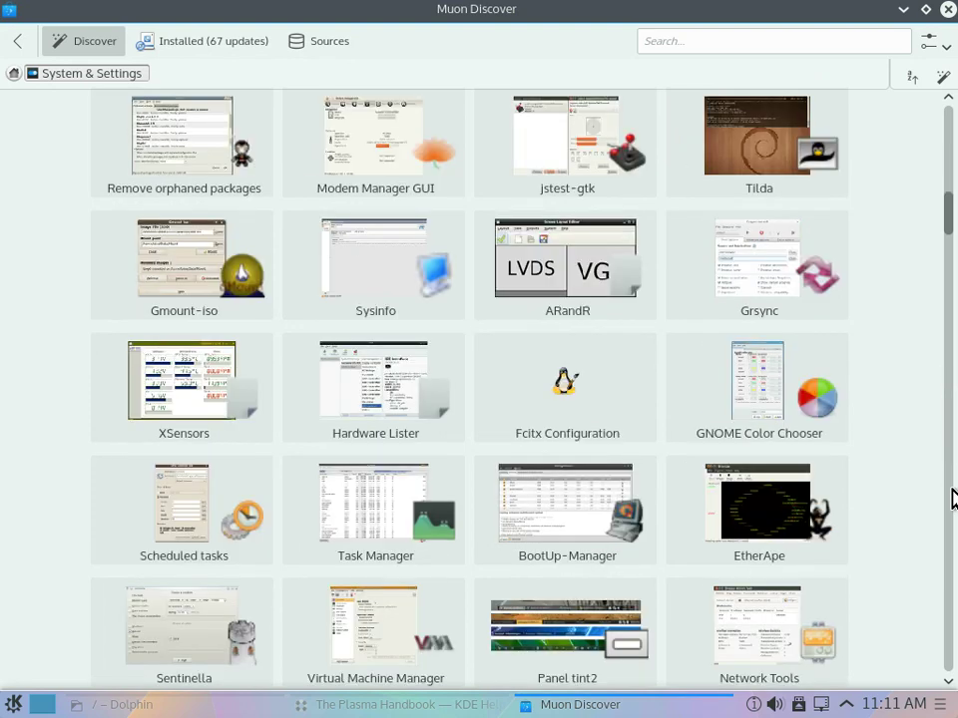
scroll(952, 499, "down", 10)
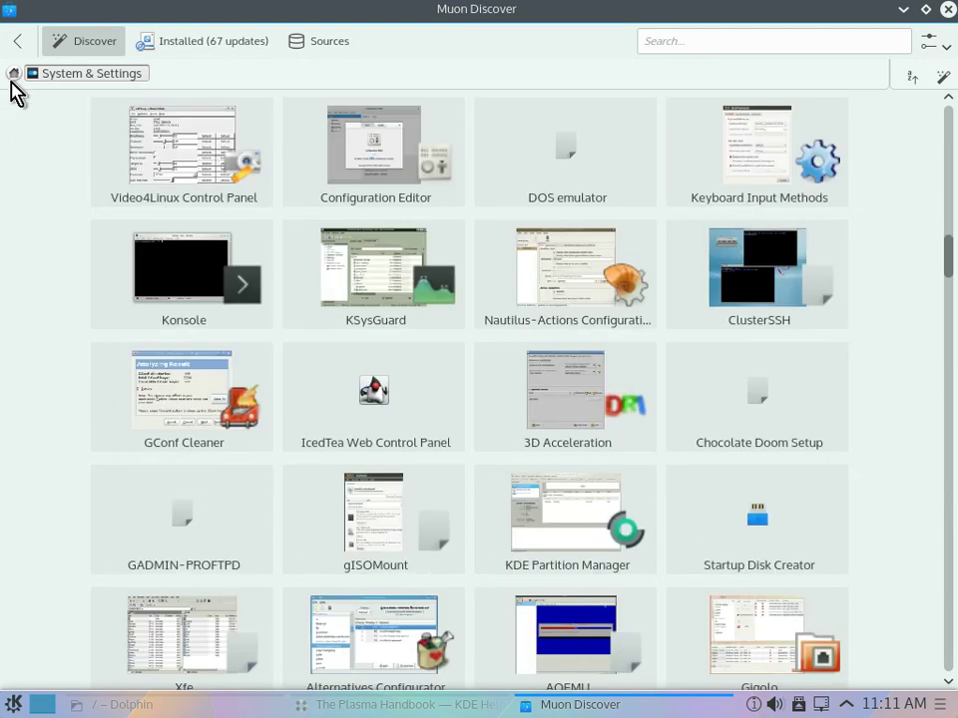
left_click(17, 43)
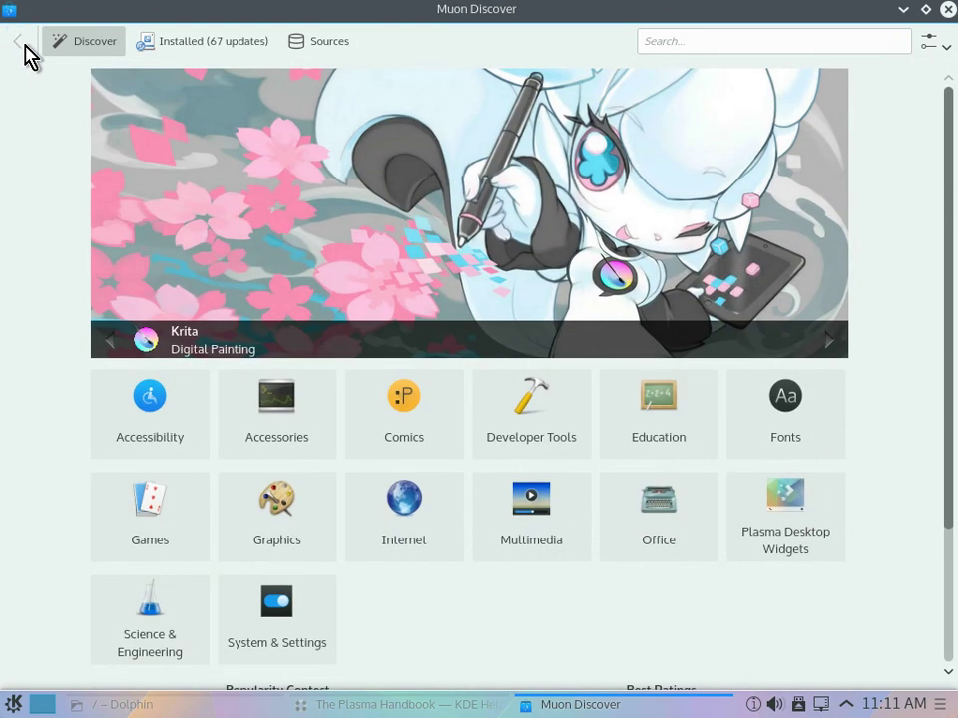
- View Muon Discover's list of installed applications and available updates, and close Muon Discover
left_click(189, 43)
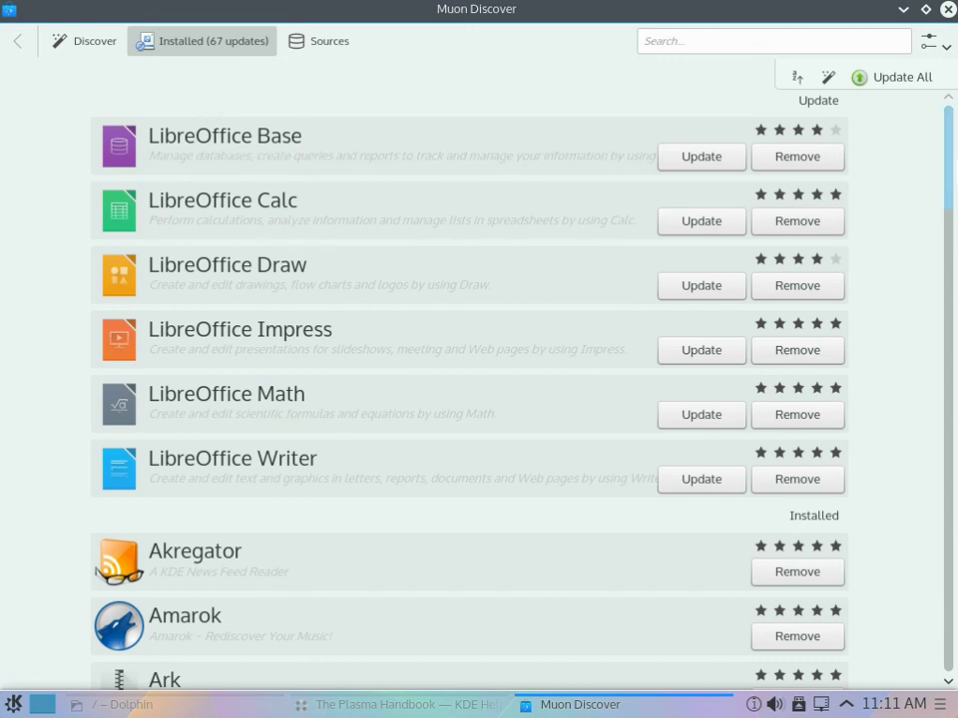
mouse_move(951, 177)
left_mouse_down()
mouse_move(954, 213)
mouse_move(953, 177)
left_mouse_up()
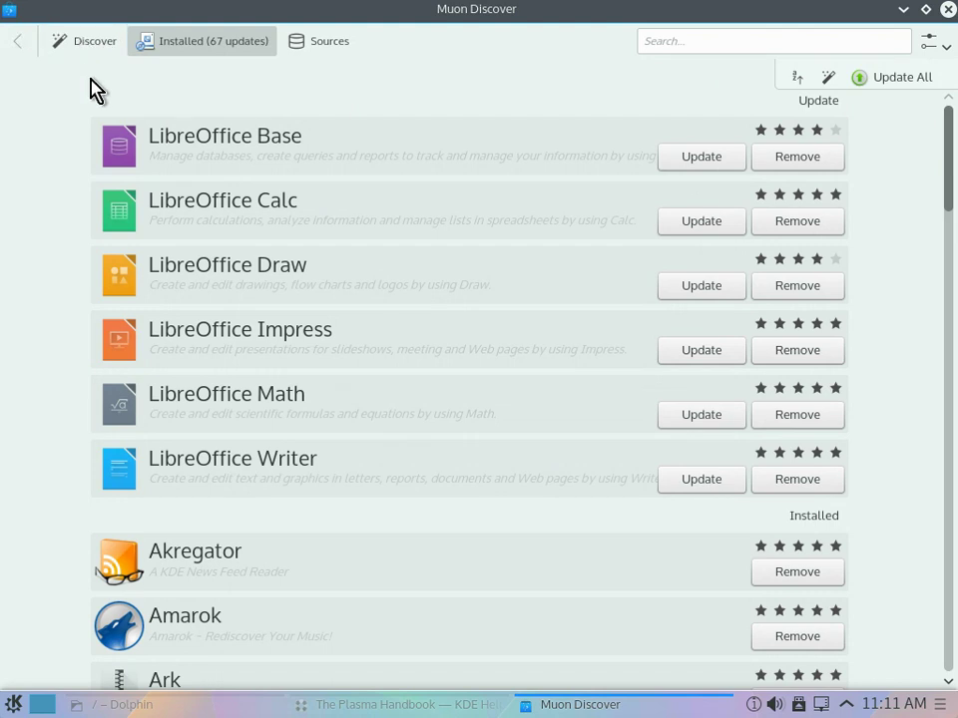
left_click(945, 10)
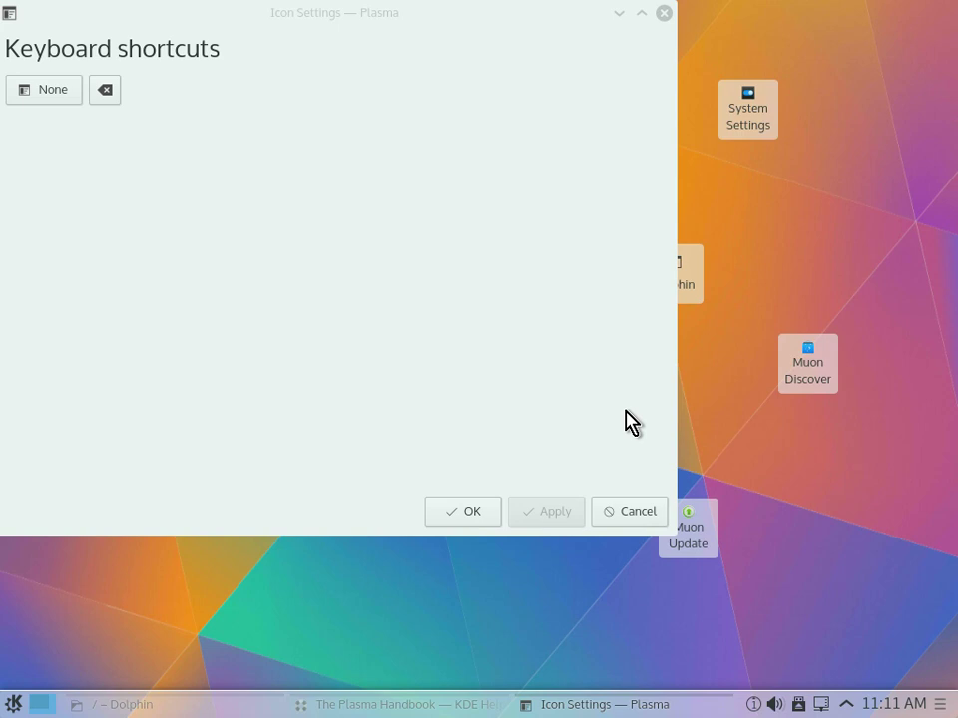
- Dismiss the Icon Settings dialog and launch Muon Update Manager from its desktop icon
left_click(470, 516)
left_click(665, 19)
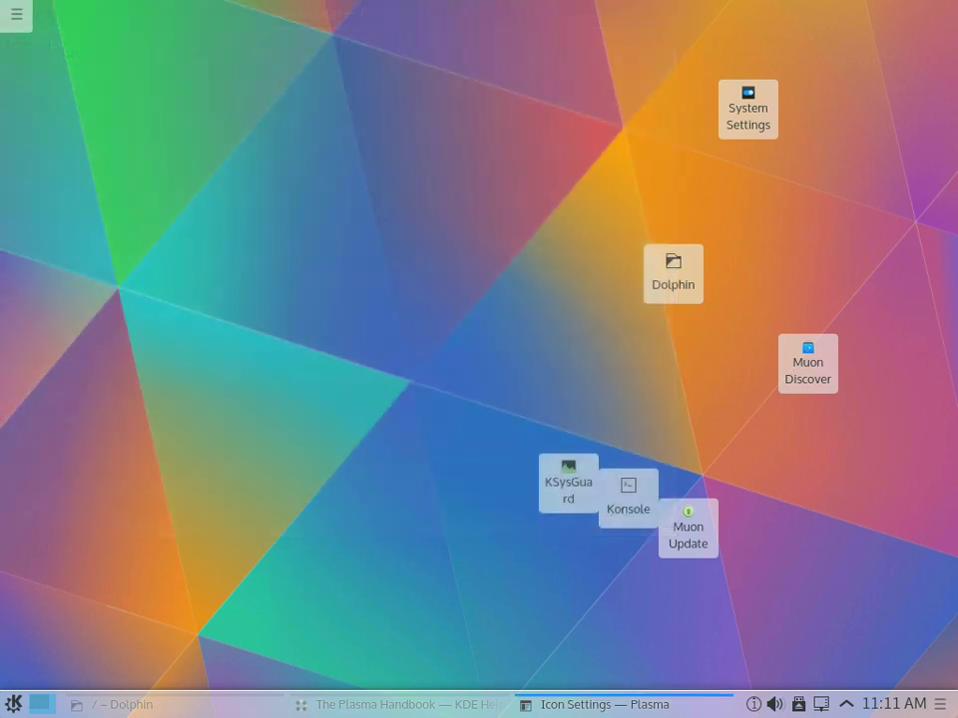
left_click(701, 539)
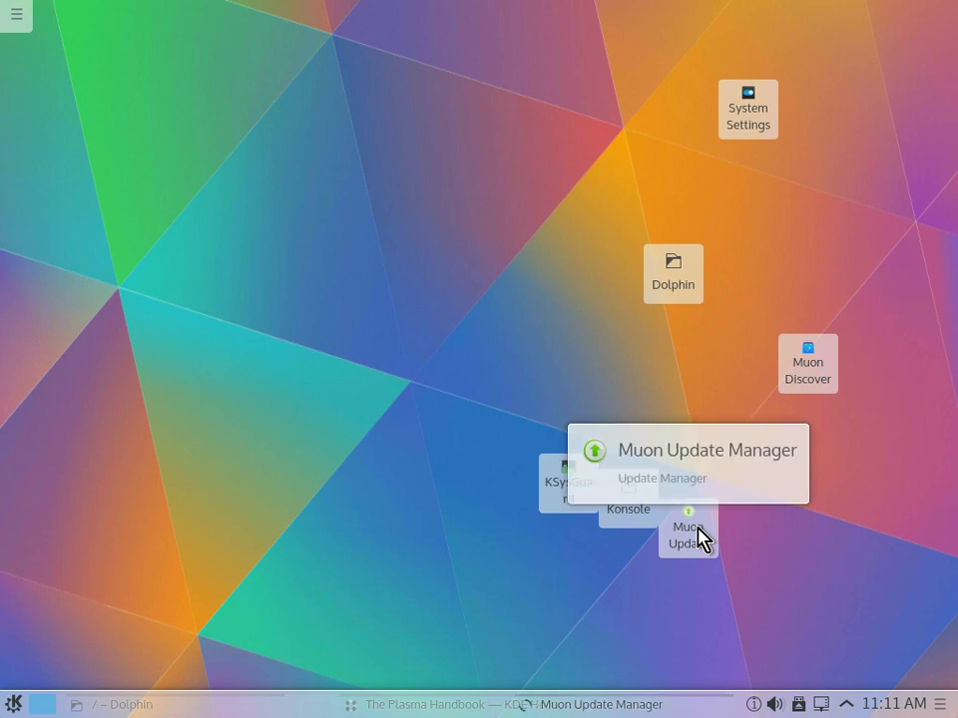
mouse_move(702, 538)
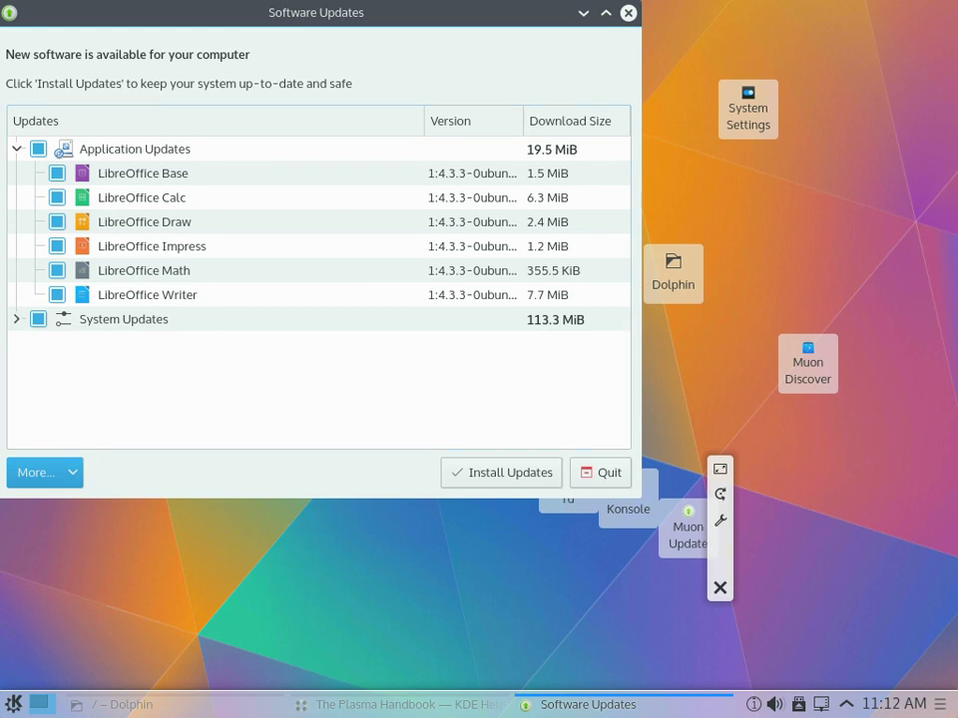
- Expand the System Updates group and look through the packages, versions and download sizes listed
left_click(17, 320)
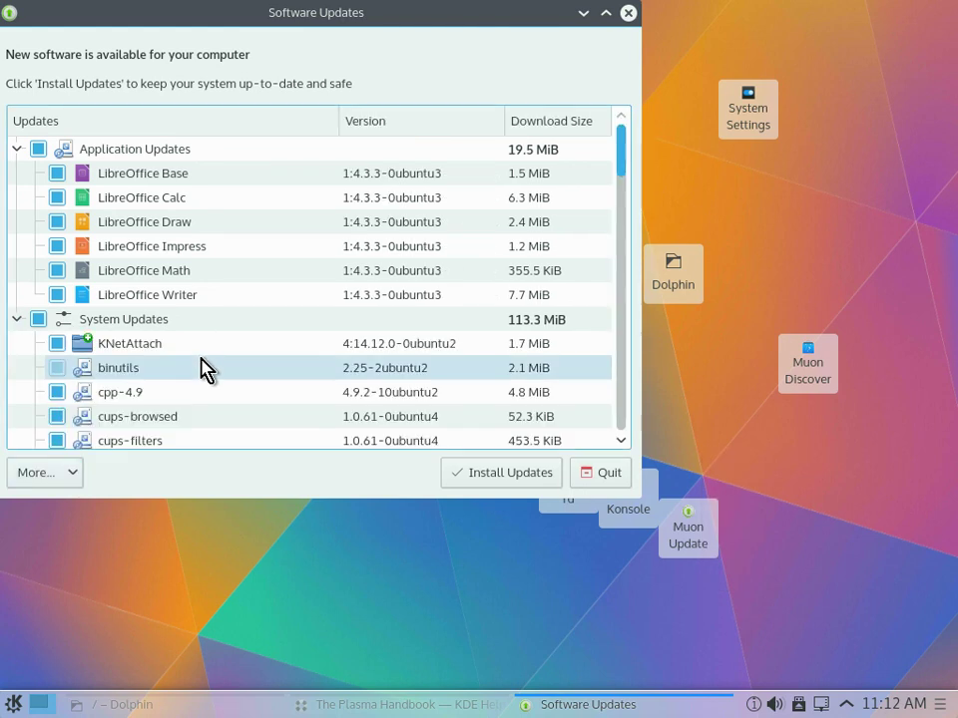
scroll(416, 364, "down", 3)
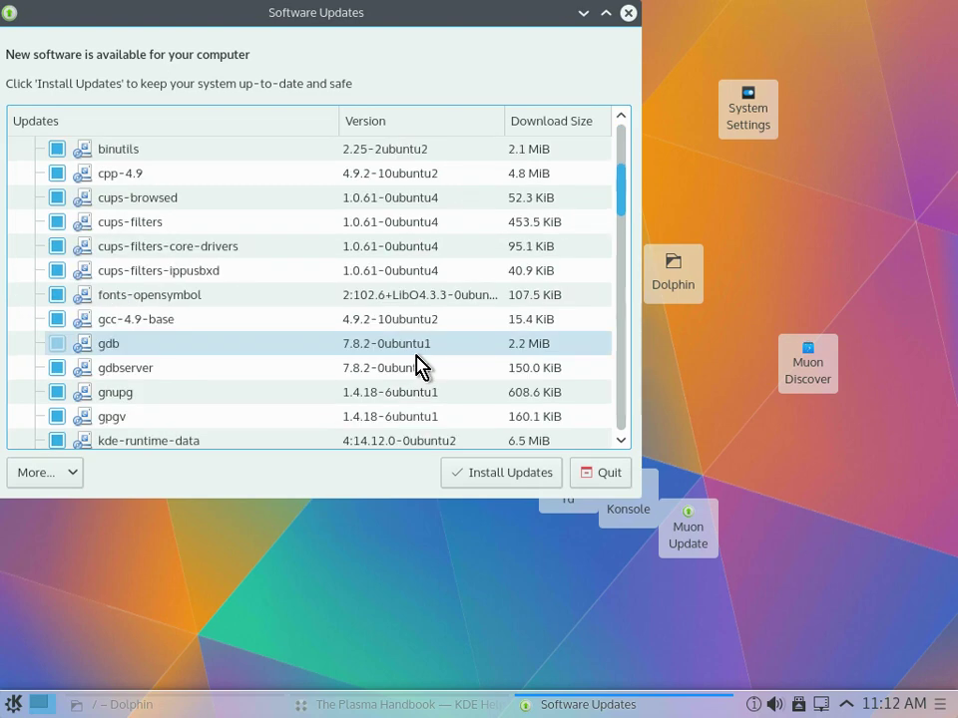
scroll(482, 350, "down", 2)
scroll(485, 355, "down", 6)
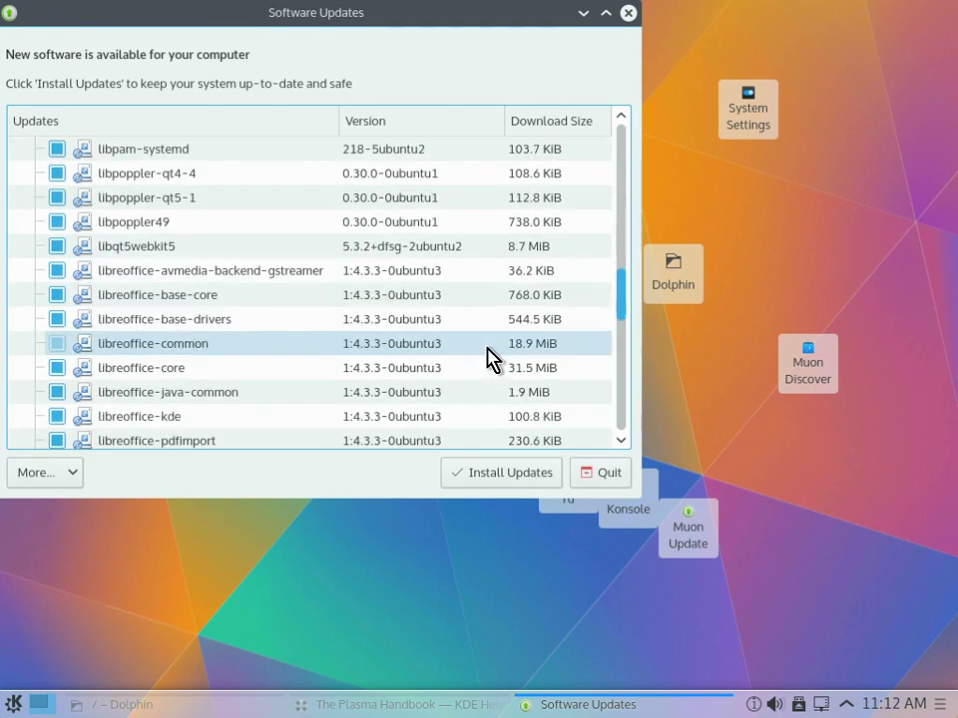
scroll(486, 369, "down", 10)
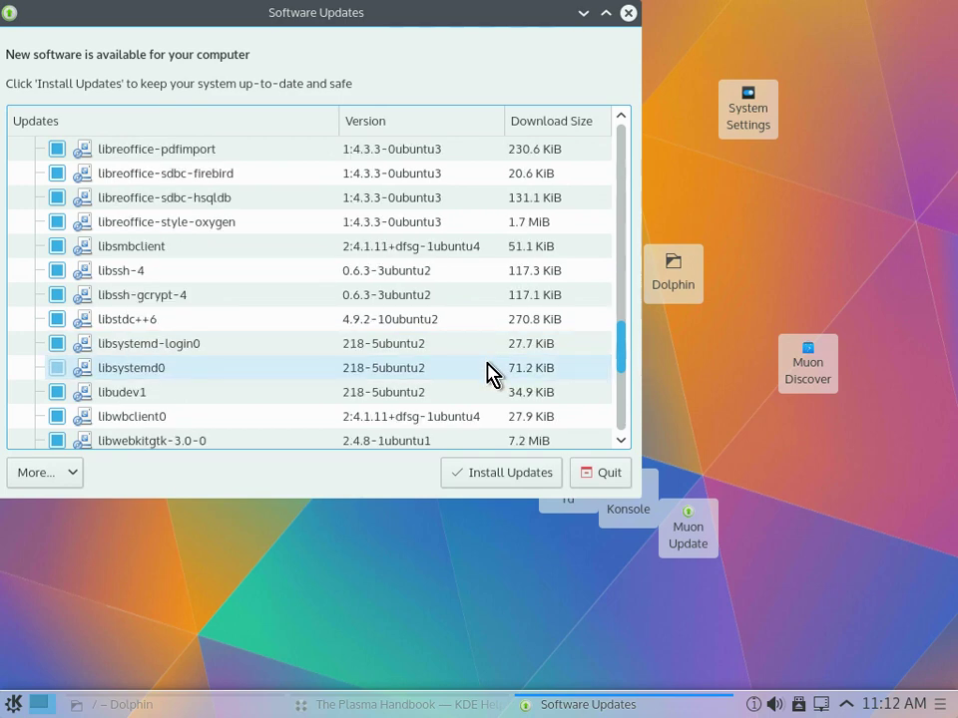
scroll(528, 345, "up", 4)
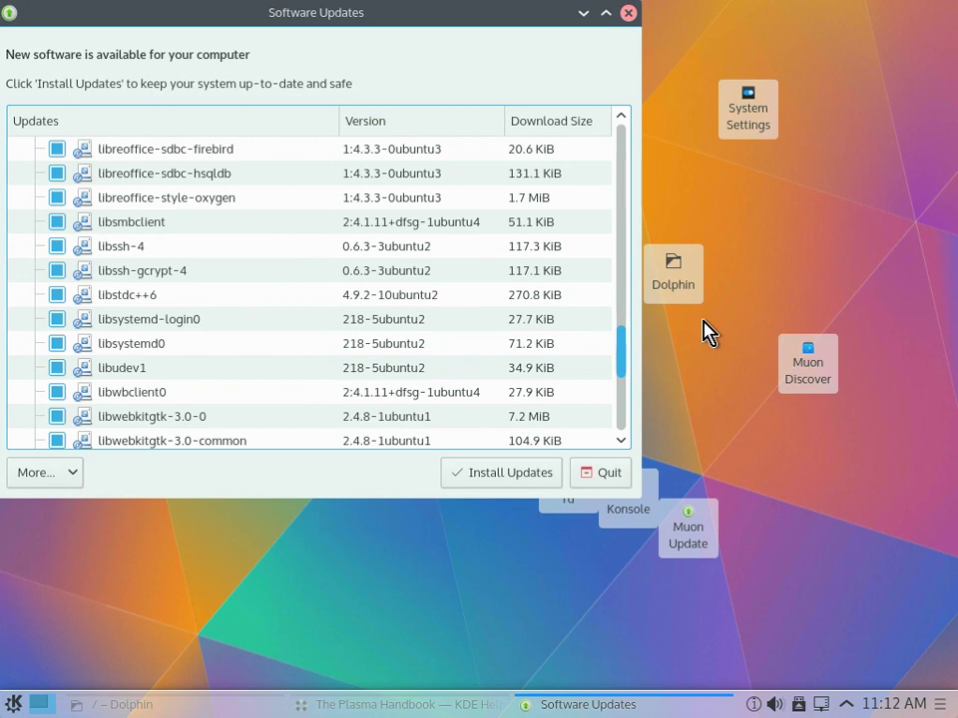
- Close the Software Updates window, launch System Monitor from the KSysGuard desktop icon, and close its duplicate window
key("alt+F4")
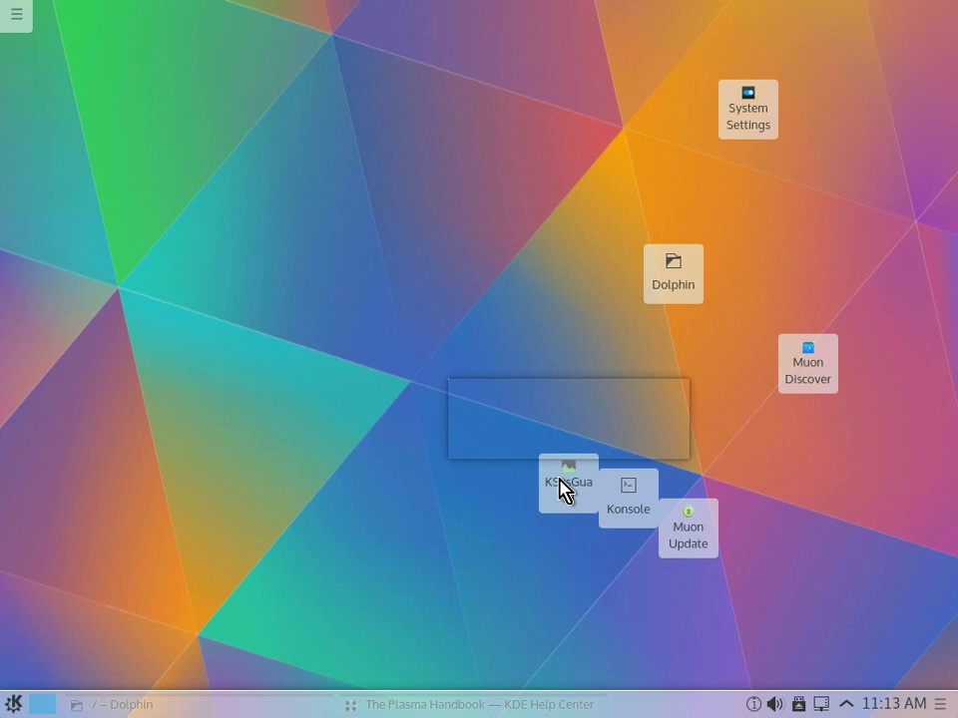
mouse_move(560, 479)
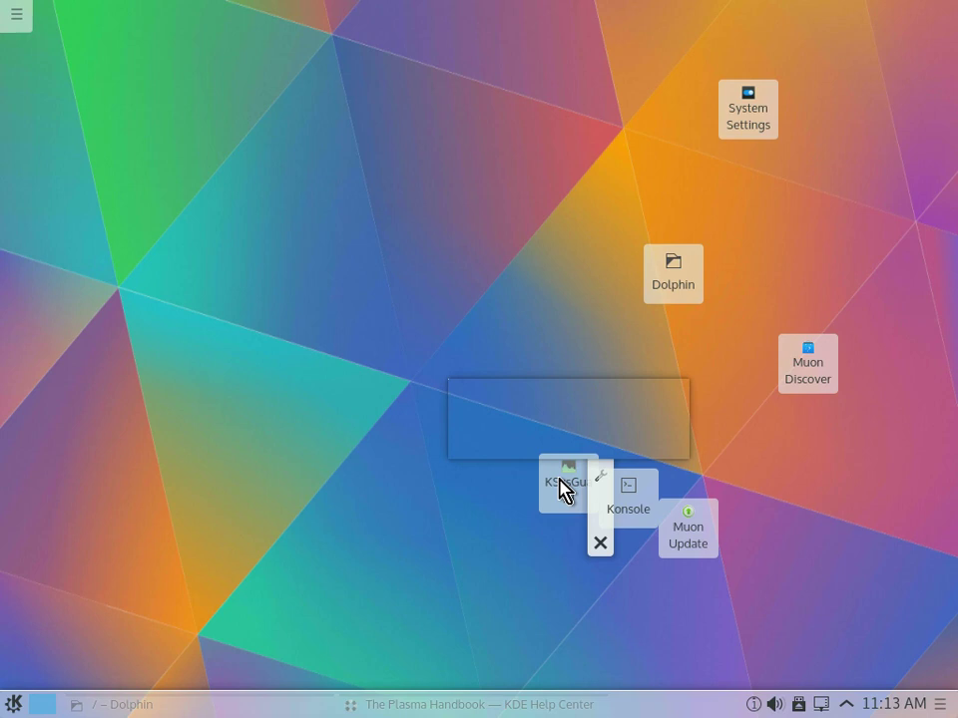
left_click(562, 487)
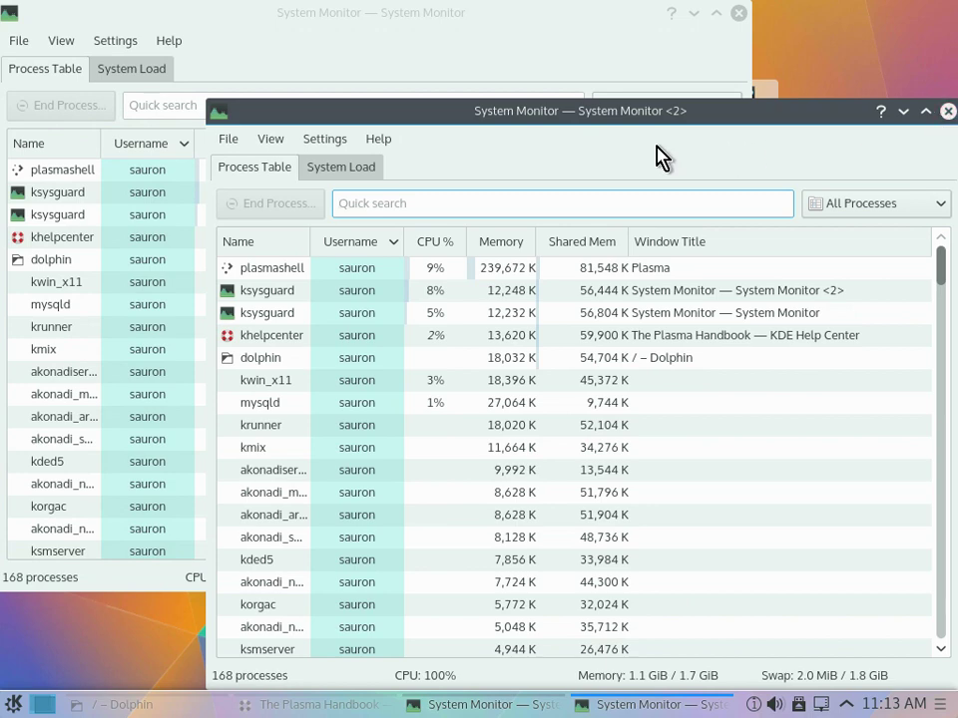
key("ctrl+q")
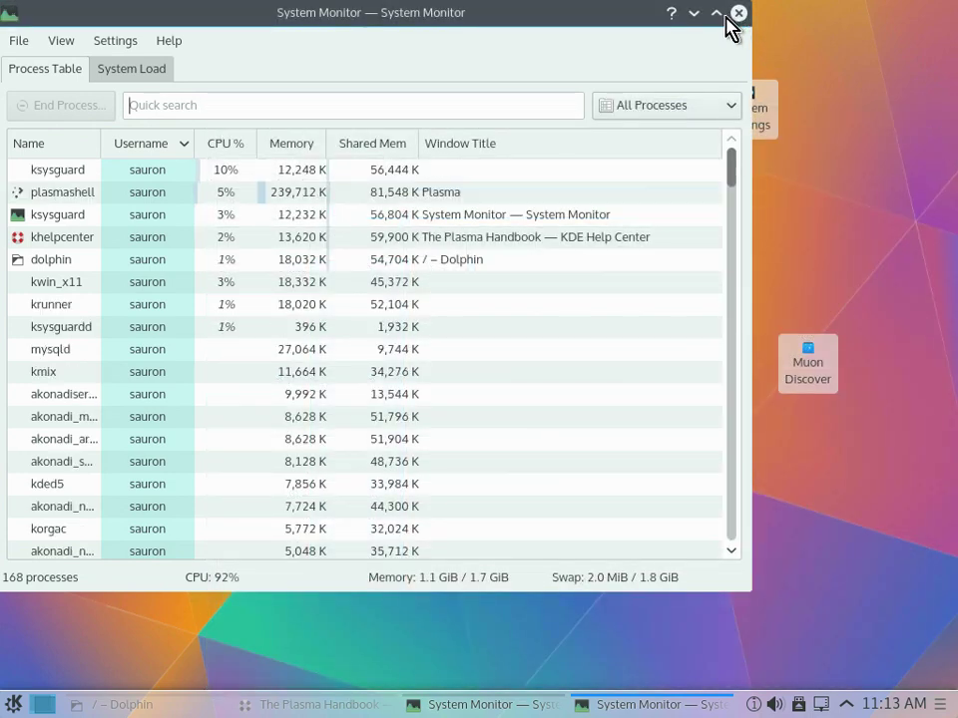
- Maximize System Monitor, view the CPU, memory and network history graphs and the process table, and quit it
left_click(718, 14)
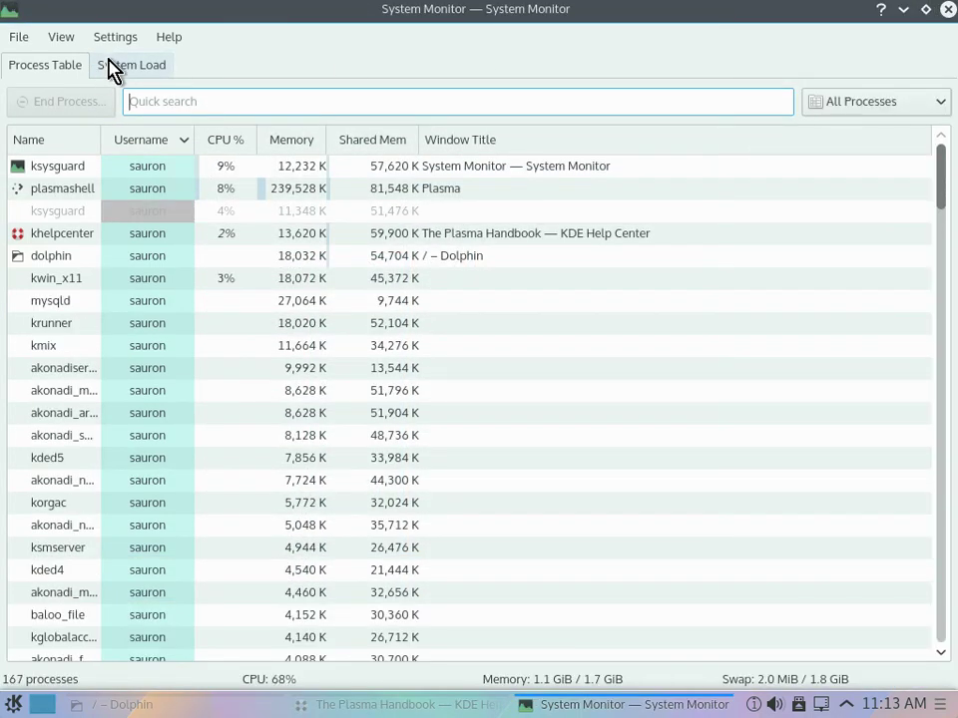
left_click(114, 70)
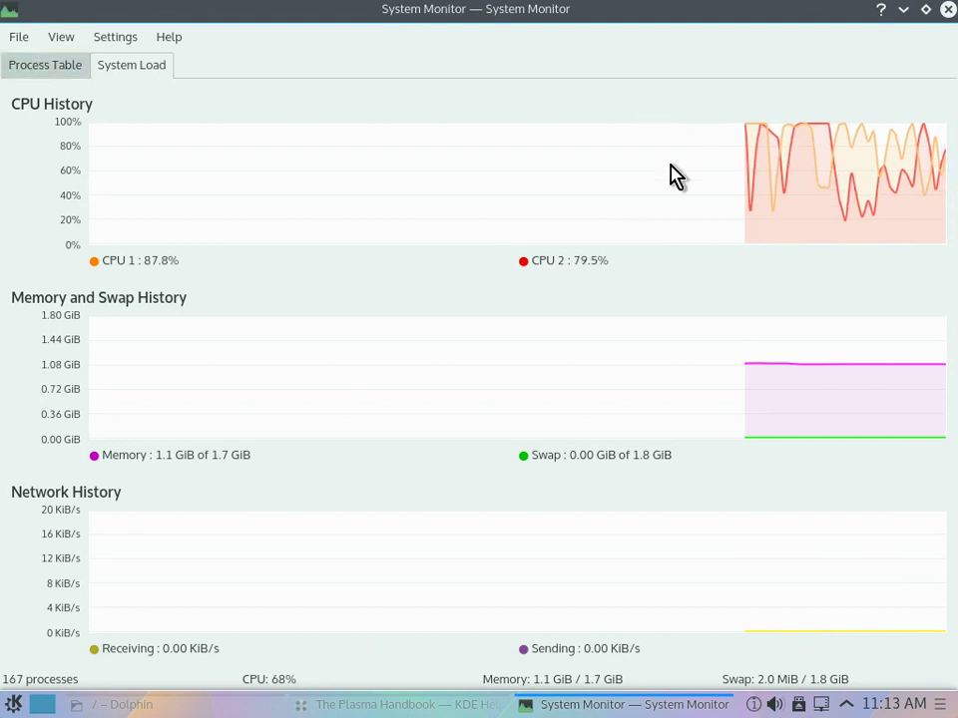
left_click(31, 61)
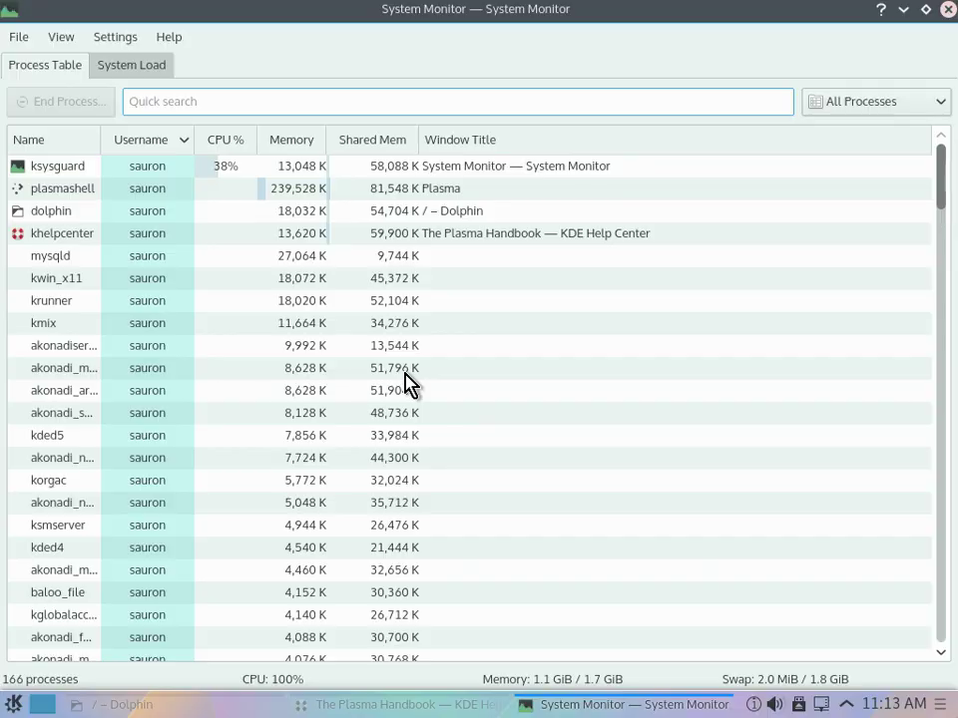
key("ctrl+q")
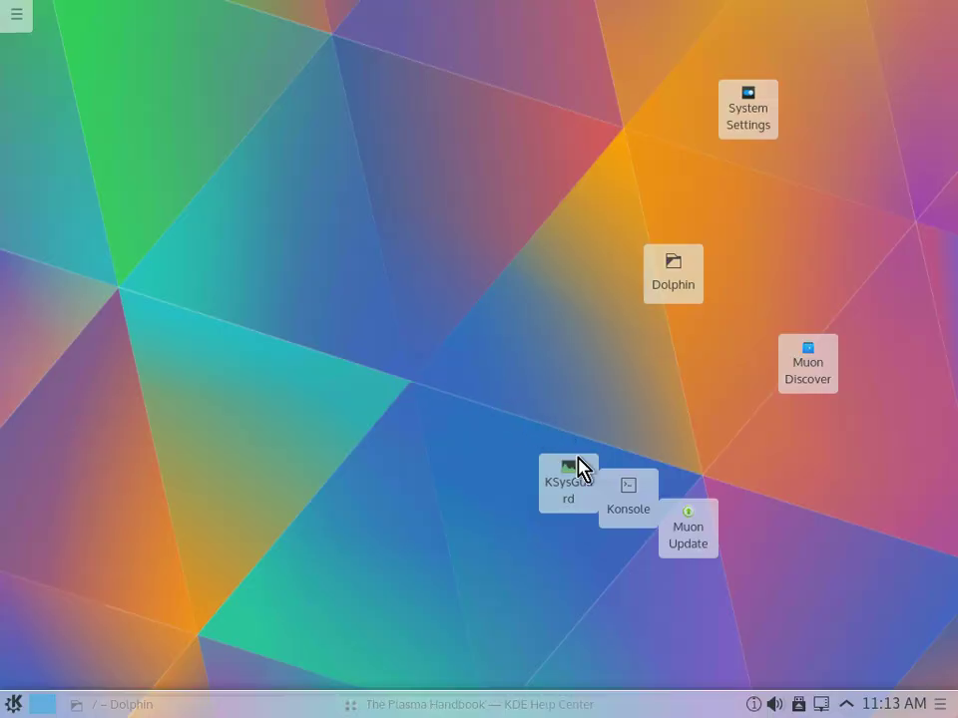
- Look through the system tray's Status & Notifications and Networks pop-ups, and close them
left_click(797, 704)
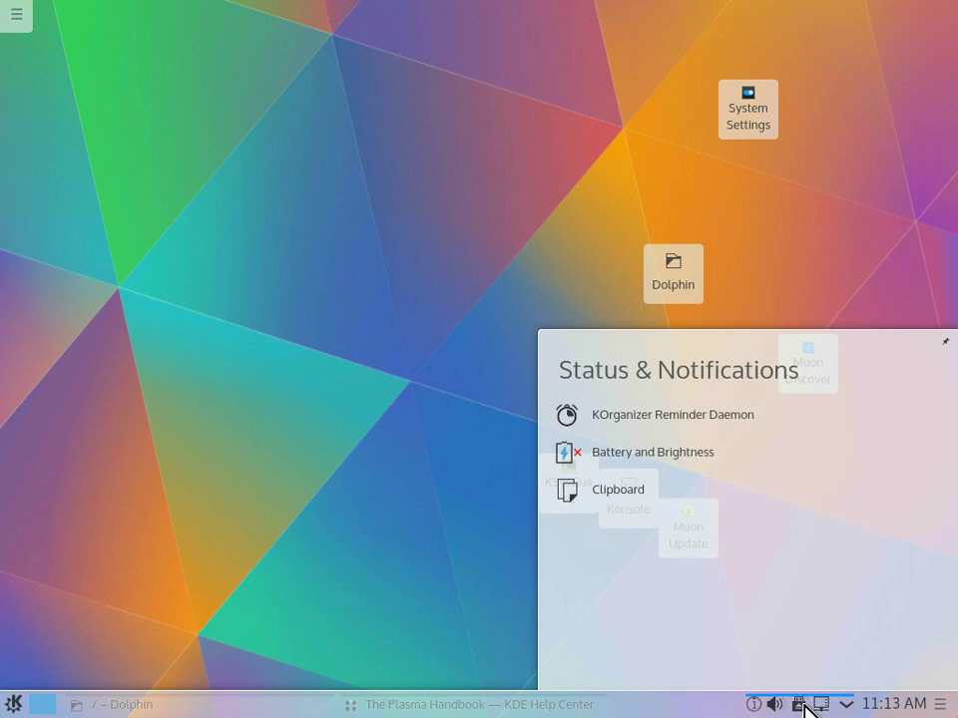
left_click(752, 704)
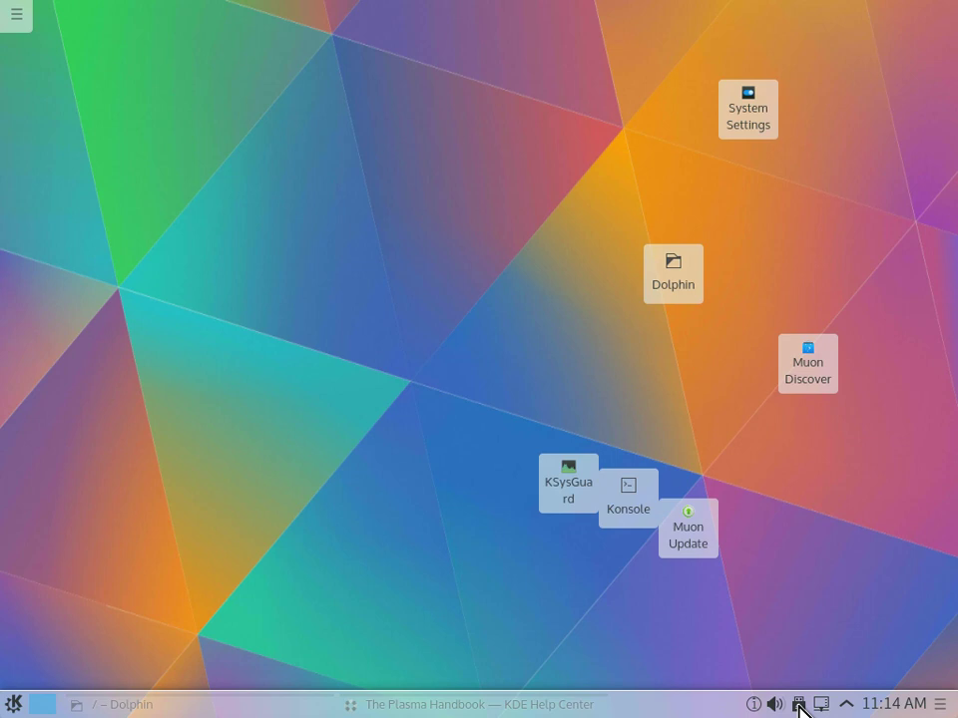
left_click(799, 705)
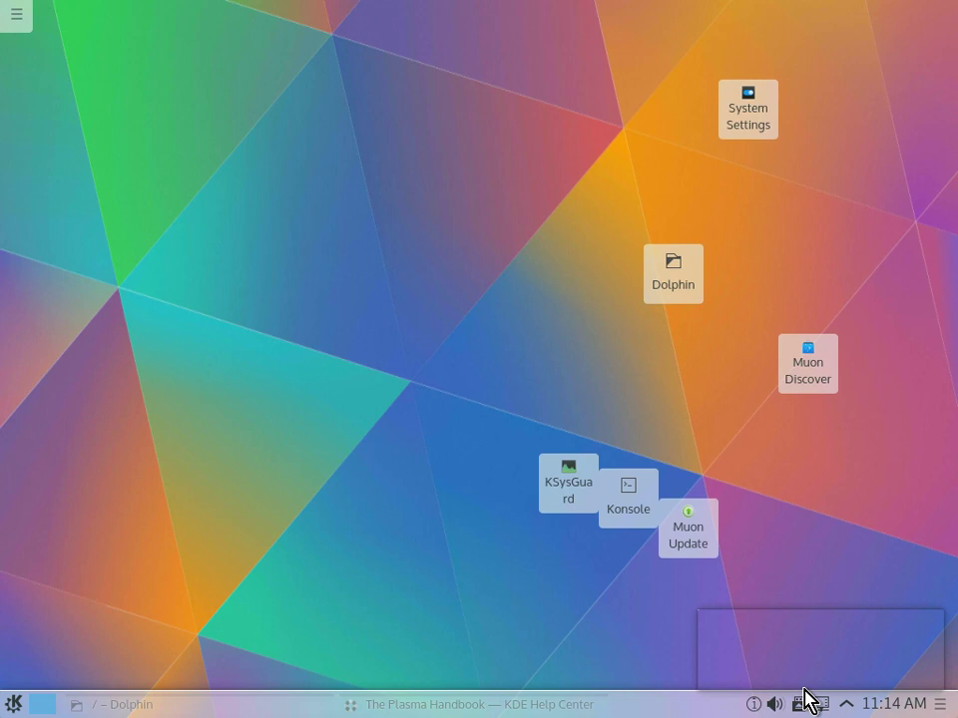
left_click(879, 691)
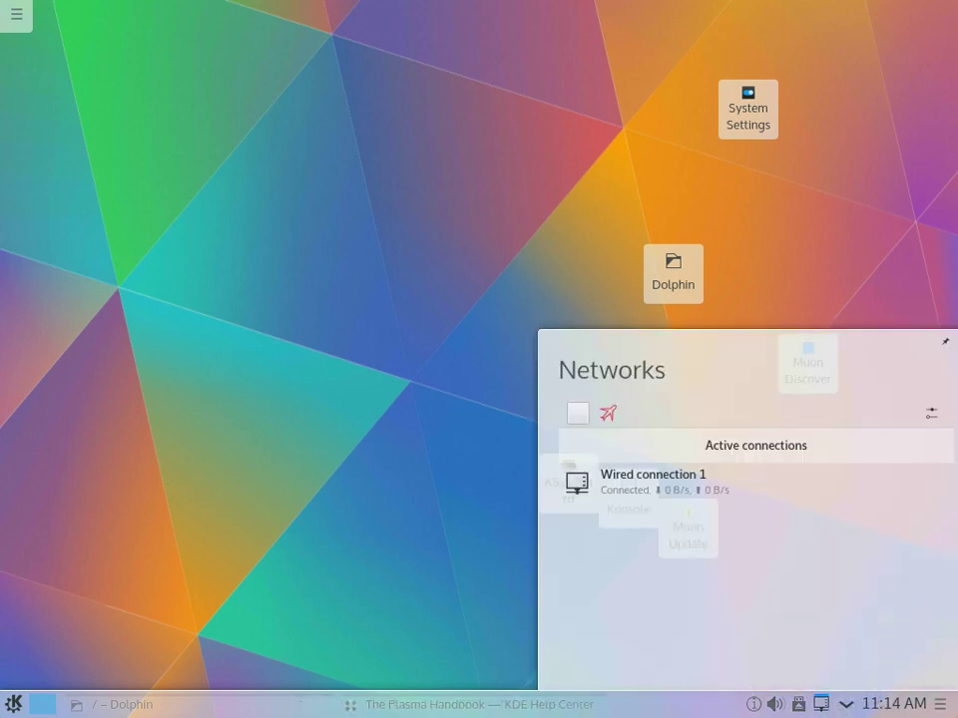
left_click(822, 704)
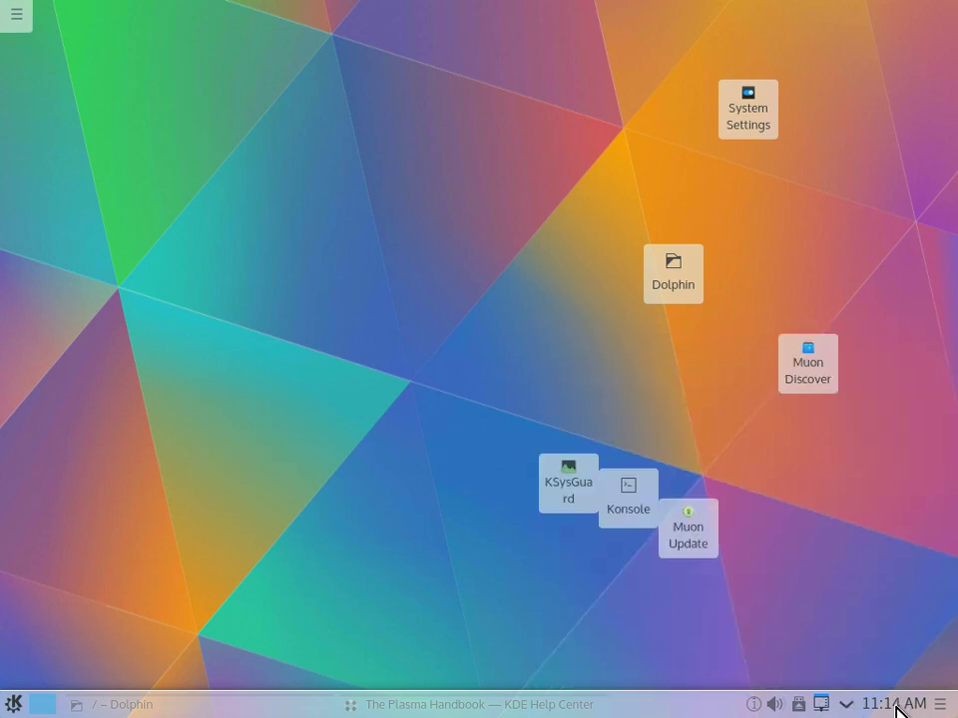
- View the date and the monthly calendar of the panel clock, and dismiss the calendar
mouse_move(897, 710)
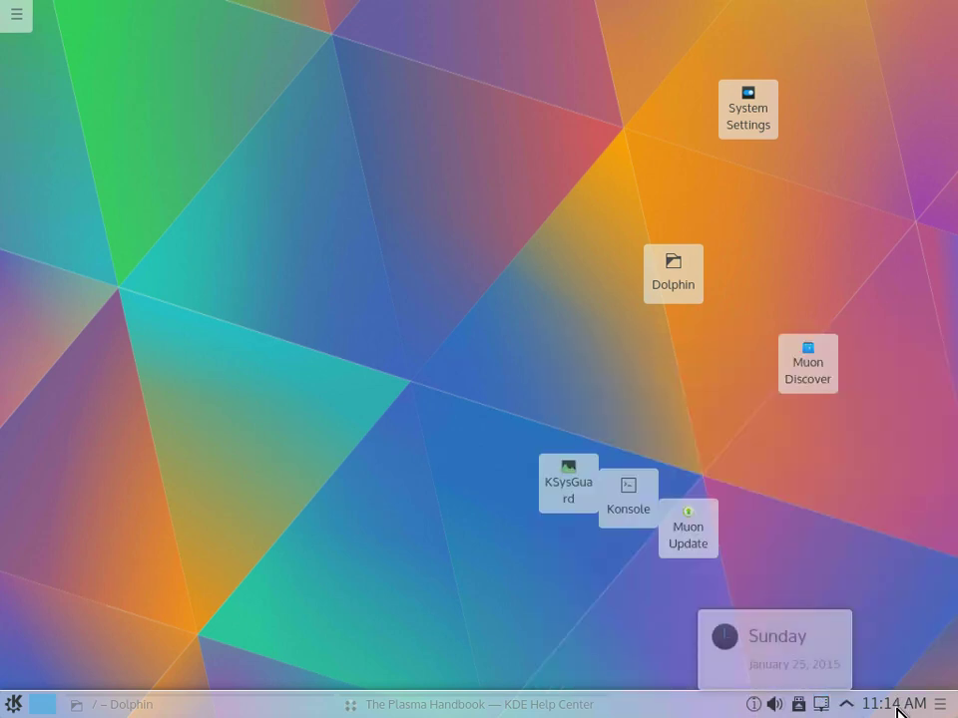
left_click(896, 709)
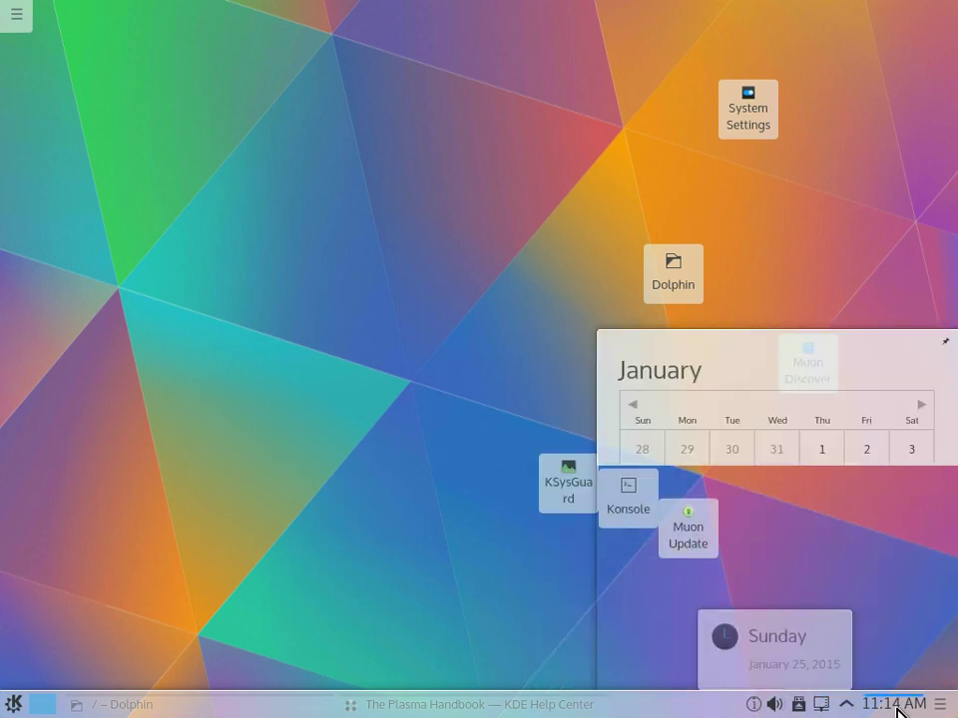
left_click(939, 706)
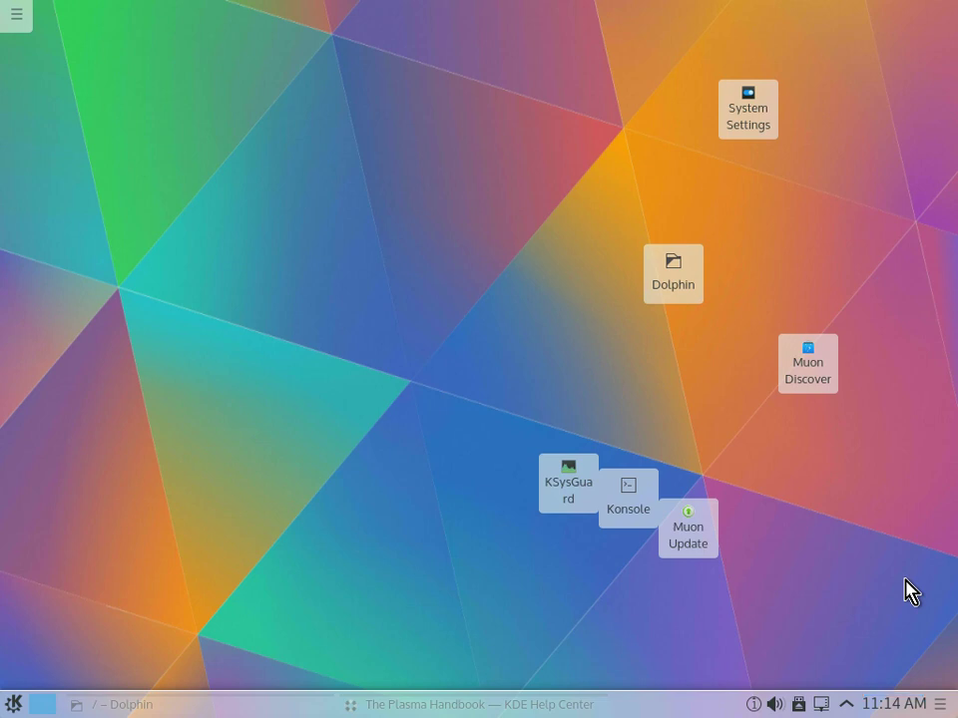
left_click(937, 707)
- Open Desktop Settings from the desktop, view the Wallpaper options, and close the dialog without changes
right_click(440, 378)
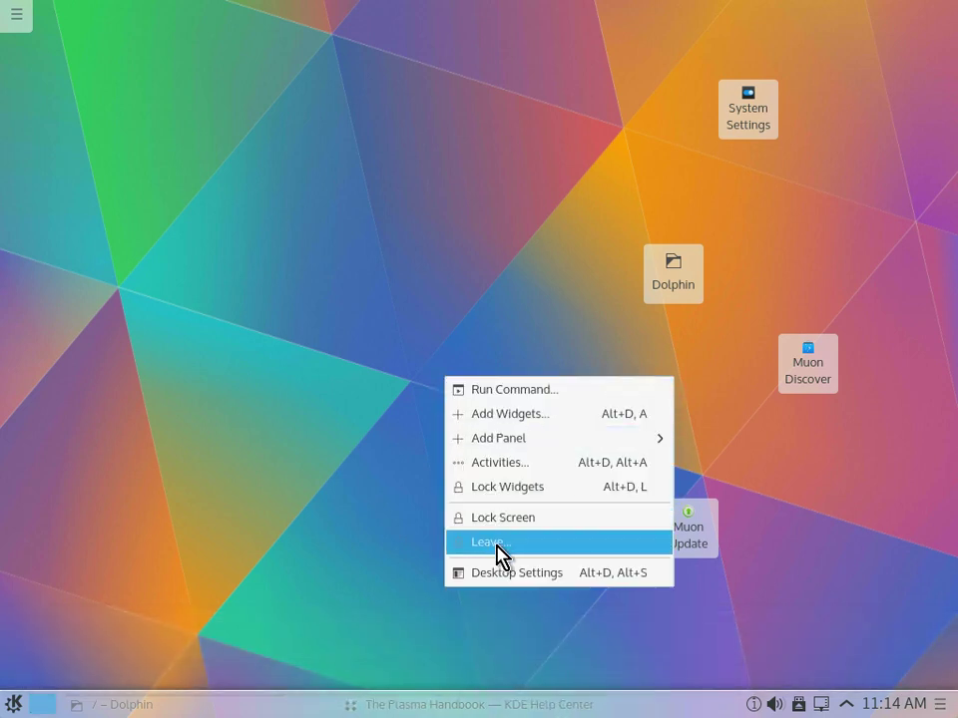
left_click(503, 572)
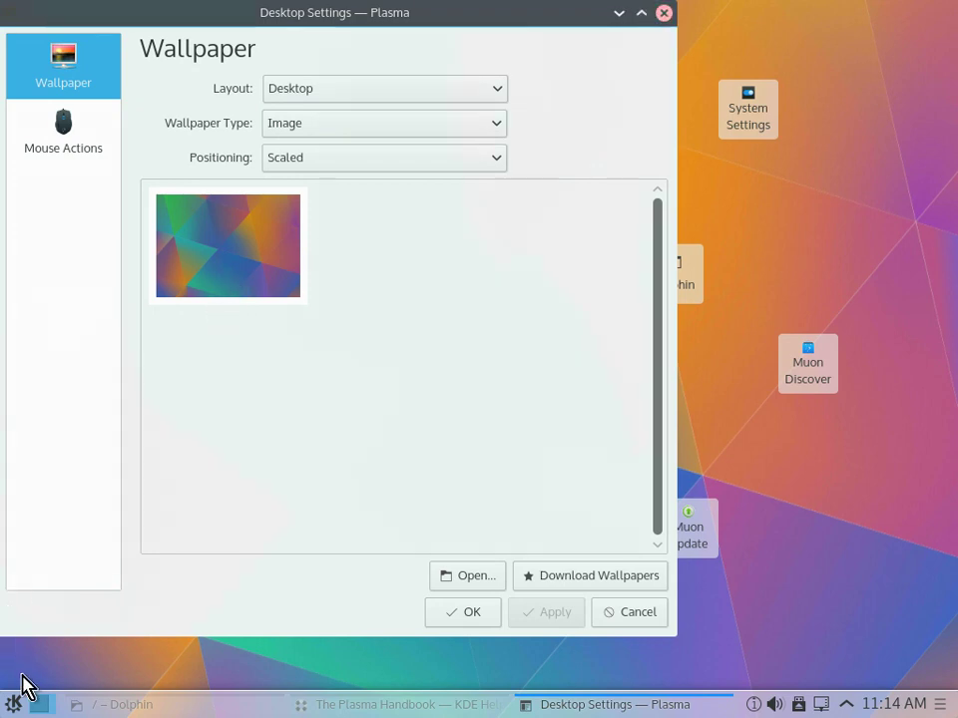
key("Escape")
- View the session and system leave options in the application launcher, and log out of the Plasma session
left_click(15, 706)
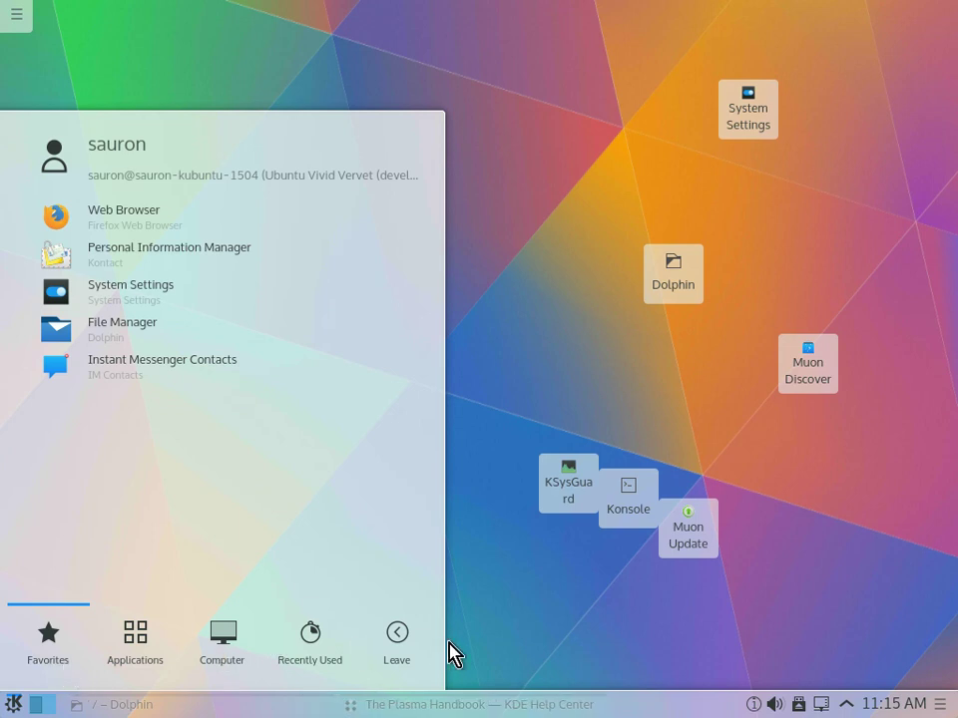
left_click(399, 641)
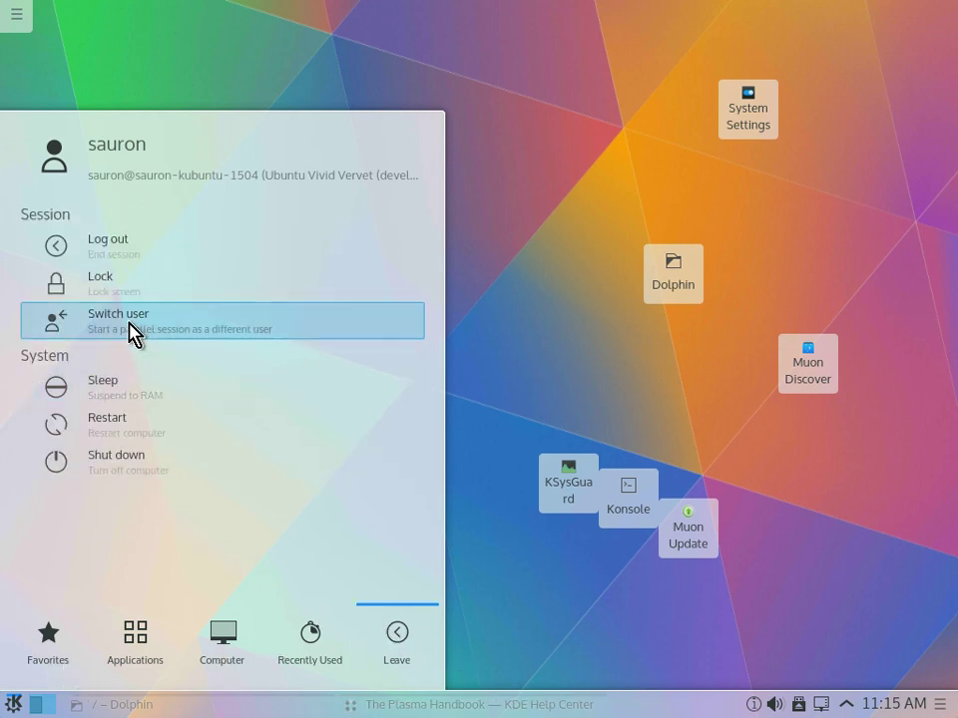
left_click(113, 254)
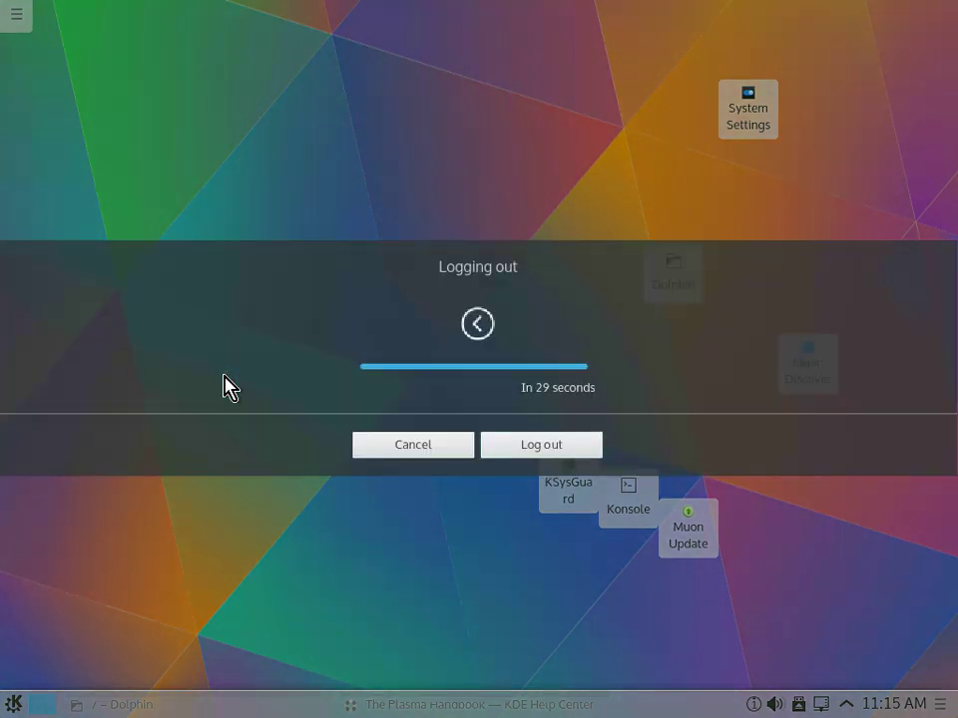
left_click(524, 449)
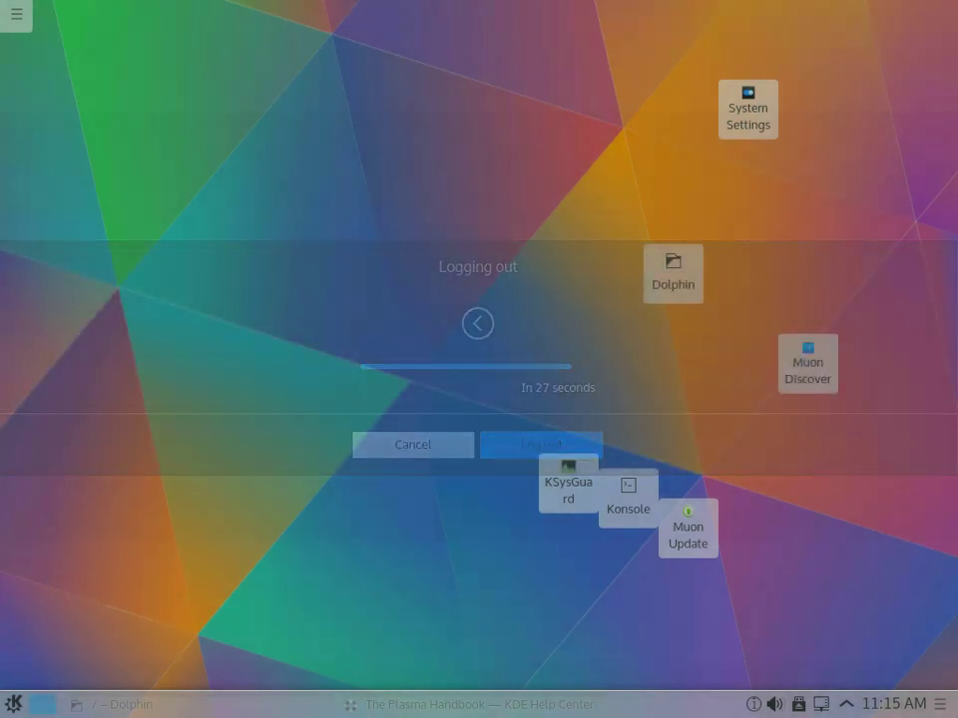